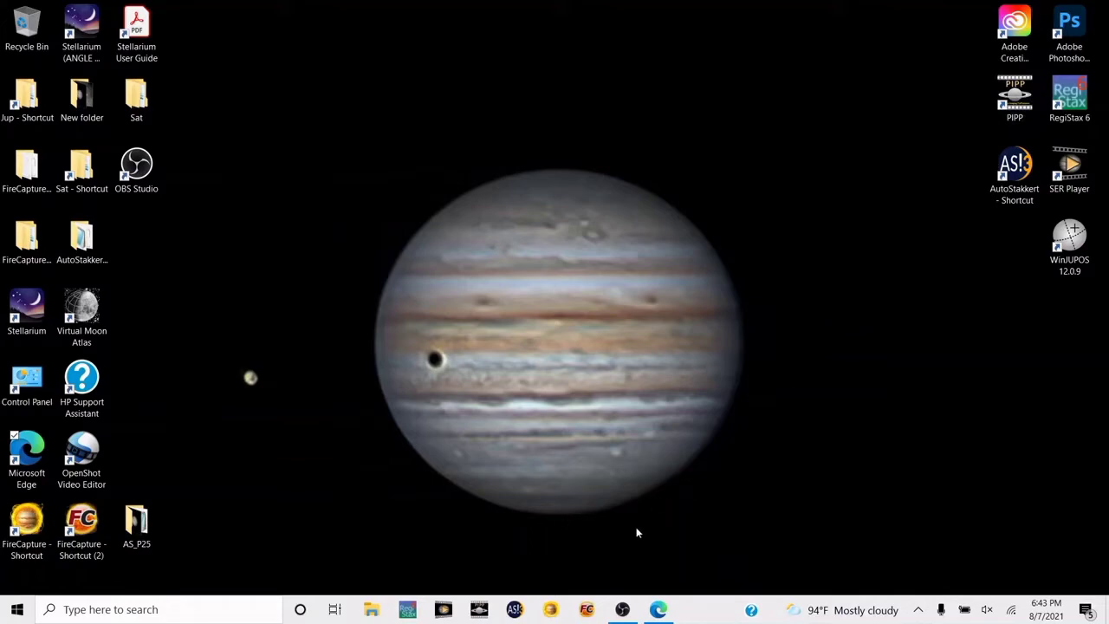
Browse the PIPP Downloads and SER Player pages in Edge, then minimize the browser
{"action": "left_click", "coordinate": [658, 609]}
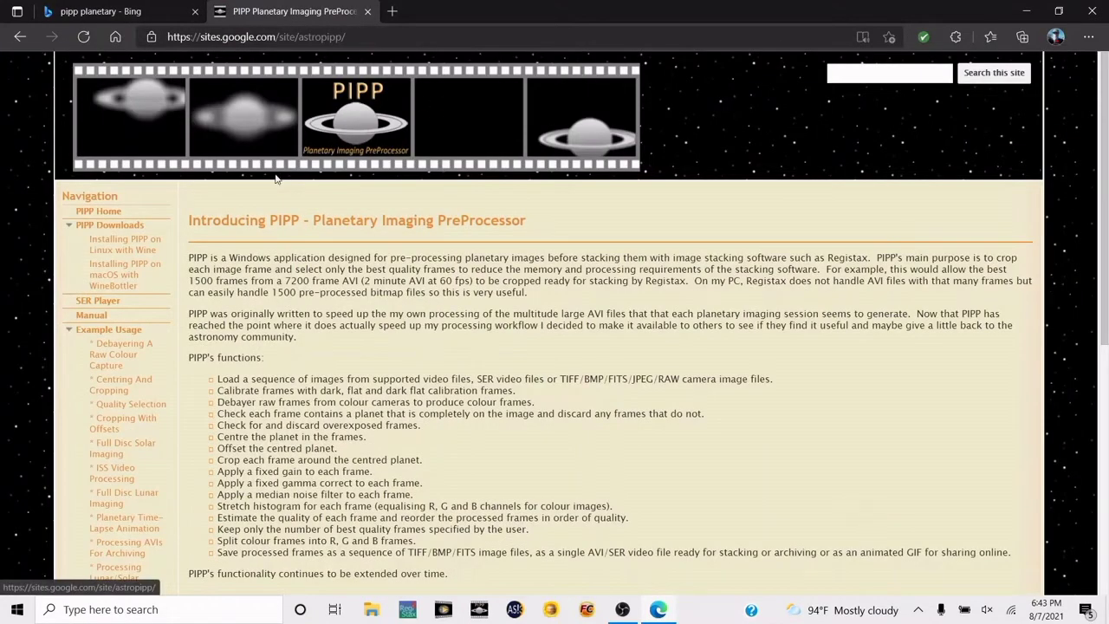
{"action": "left_click", "coordinate": [125, 227]}
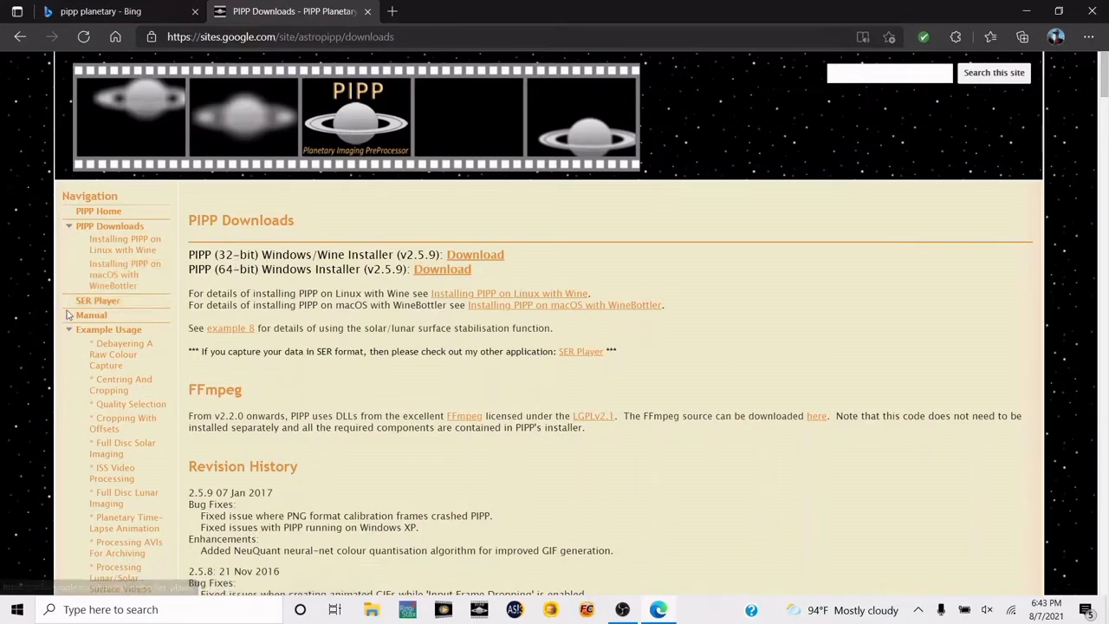
{"action": "left_click", "coordinate": [112, 307]}
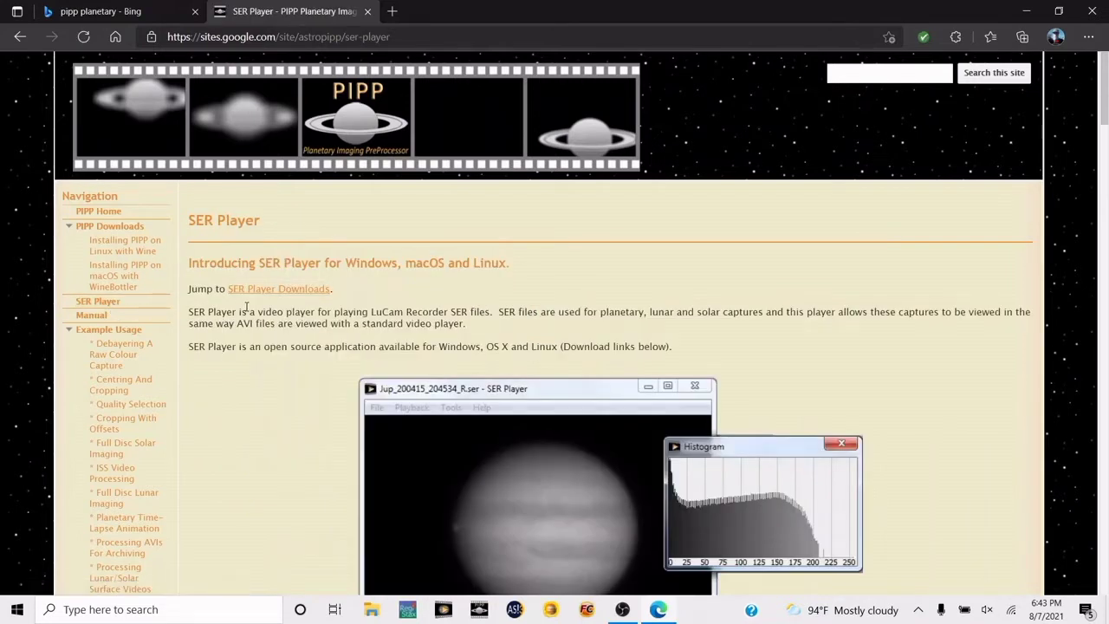
{"action": "scroll", "coordinate": [341, 329], "scroll_direction": "down", "scroll_amount": 2}
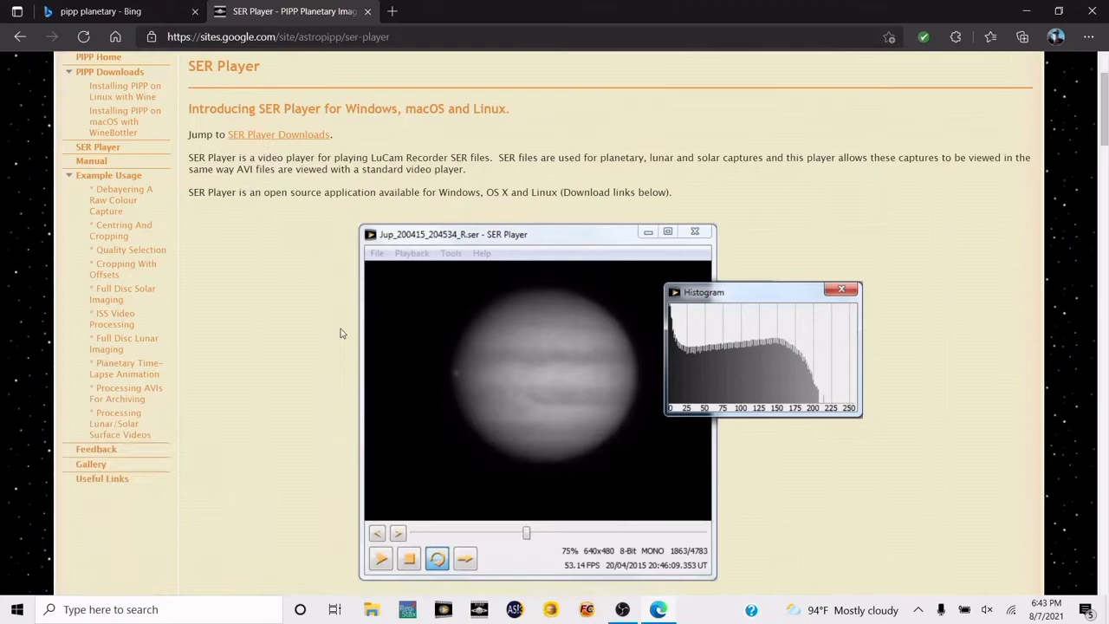
{"action": "scroll", "coordinate": [237, 165], "scroll_direction": "up", "scroll_amount": 2}
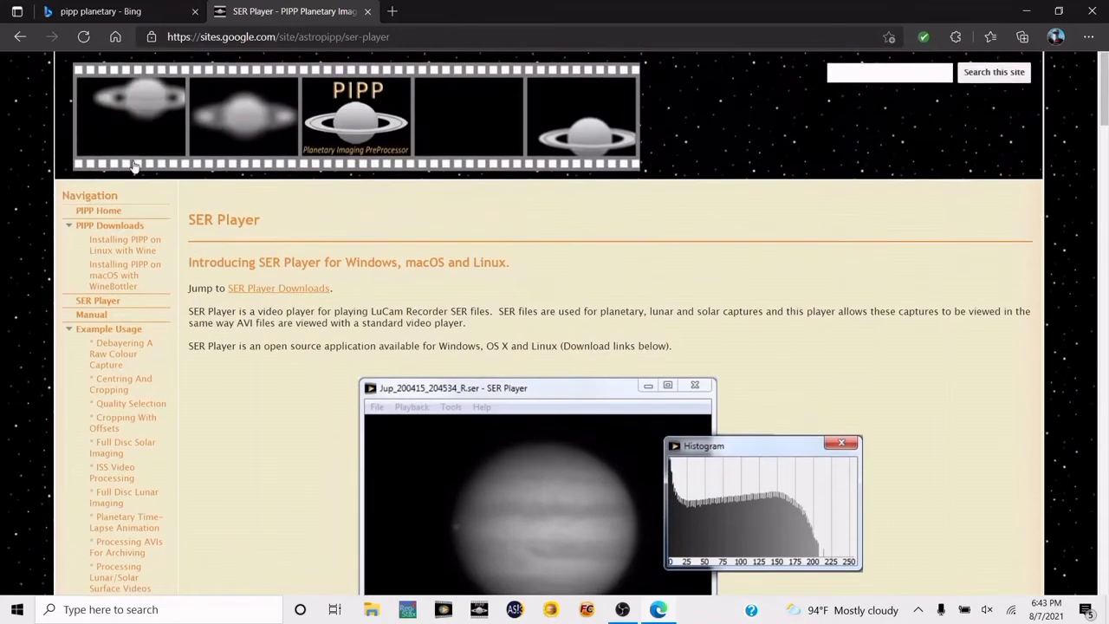
{"action": "left_click", "coordinate": [20, 36]}
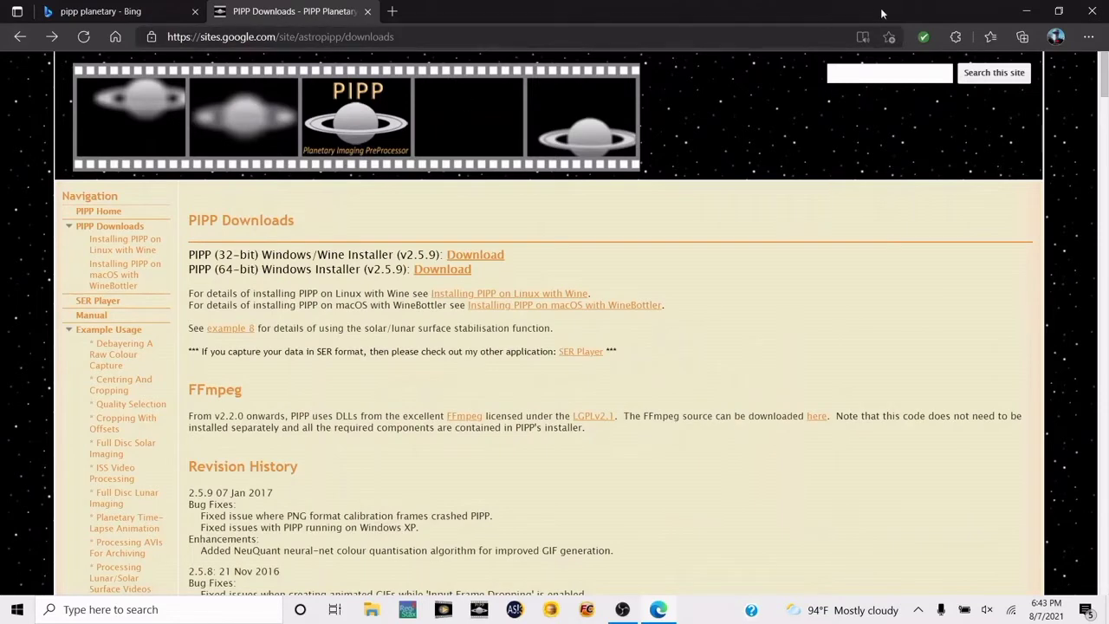
{"action": "left_click", "coordinate": [1029, 10]}
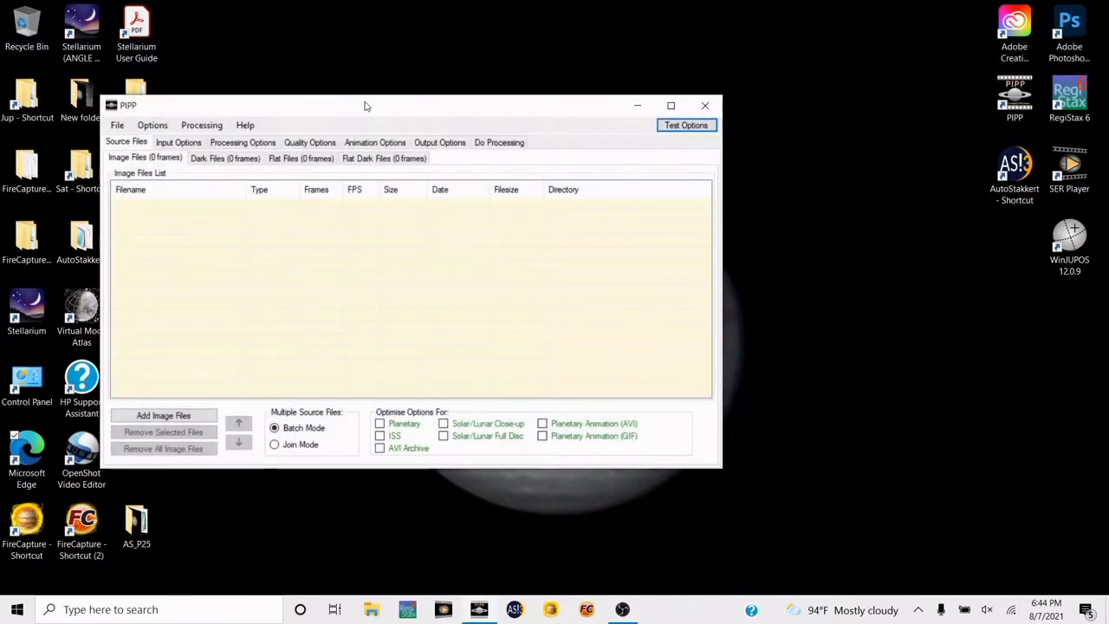
Open Jup › 2021_08_07 › pipp_20210807_182301 and drag its joined SER file into SER Player
{"action": "left_click_drag", "start_coordinate": [365, 105], "coordinate": [529, 79]}
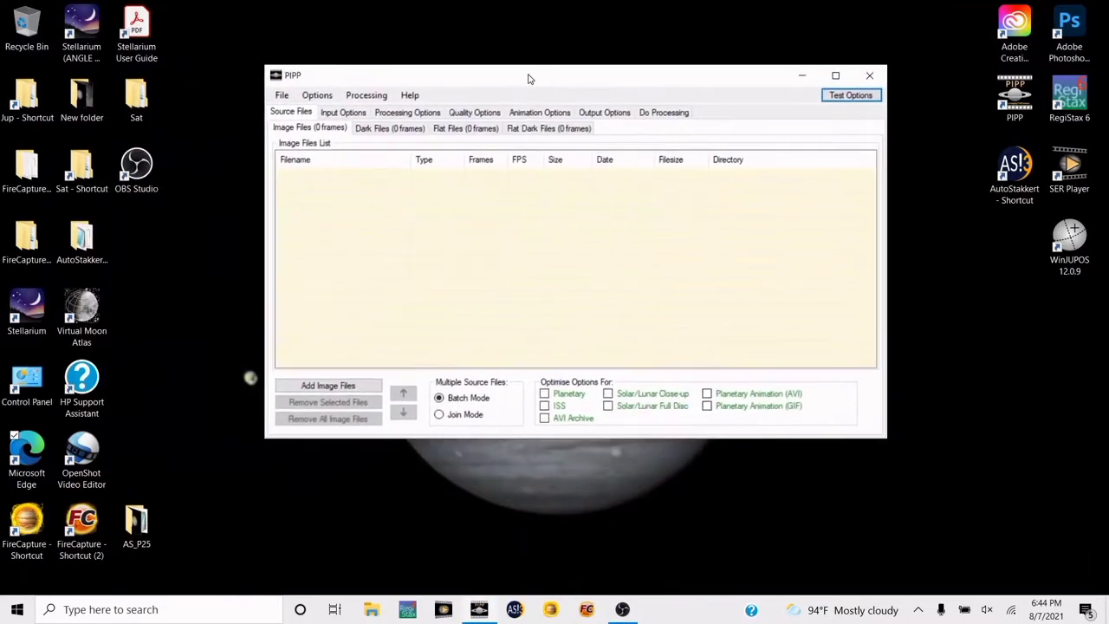
{"action": "double_click", "coordinate": [16, 102]}
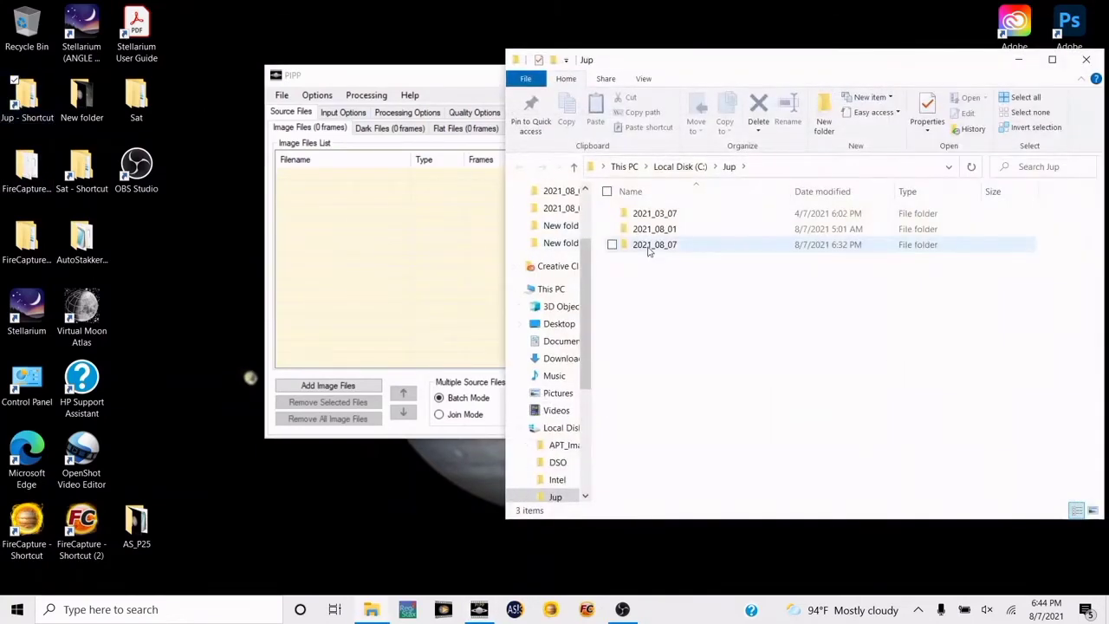
{"action": "double_click", "coordinate": [650, 248]}
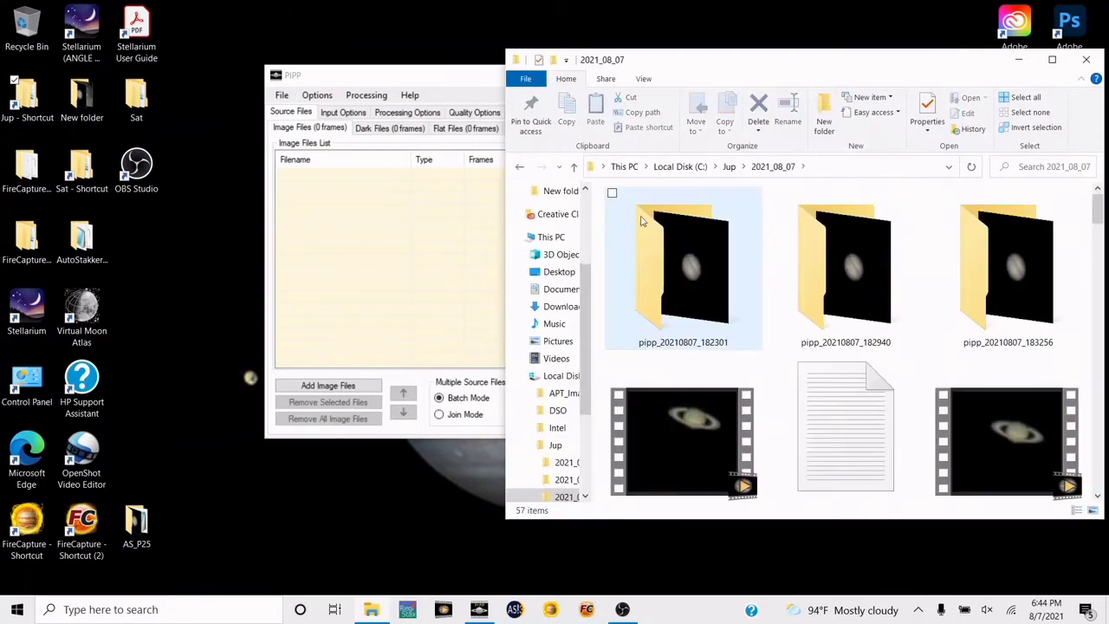
{"action": "double_click", "coordinate": [695, 292]}
{"action": "left_click", "coordinate": [678, 235]}
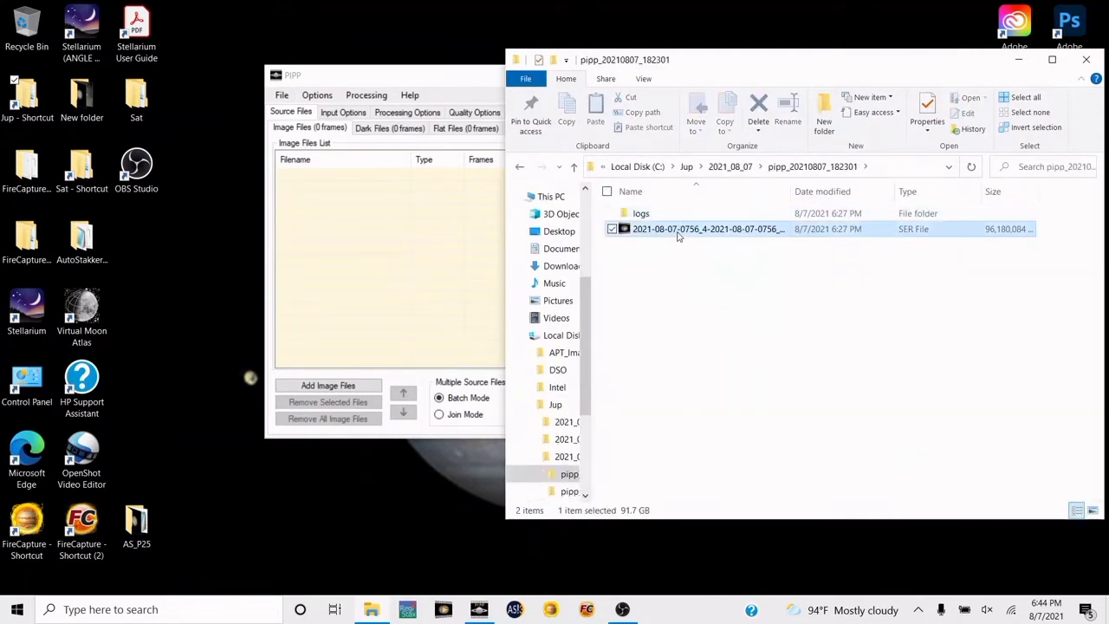
{"action": "left_click_drag", "start_coordinate": [678, 235], "coordinate": [352, 183]}
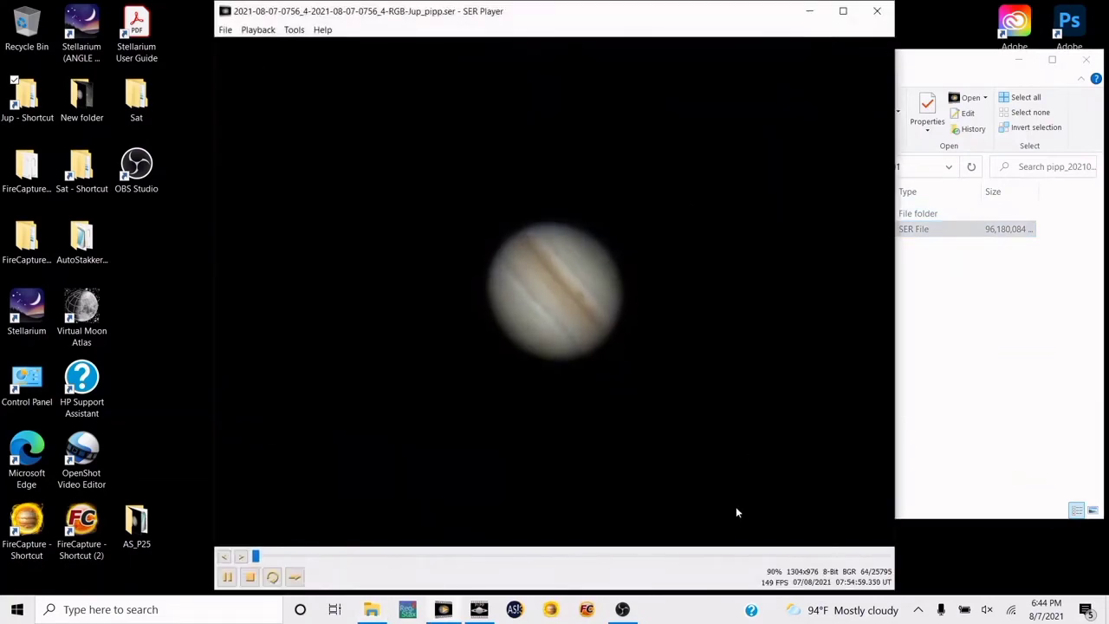
Watch the joined Jupiter capture maximized in SER Player, then close the player
{"action": "left_click", "coordinate": [843, 10]}
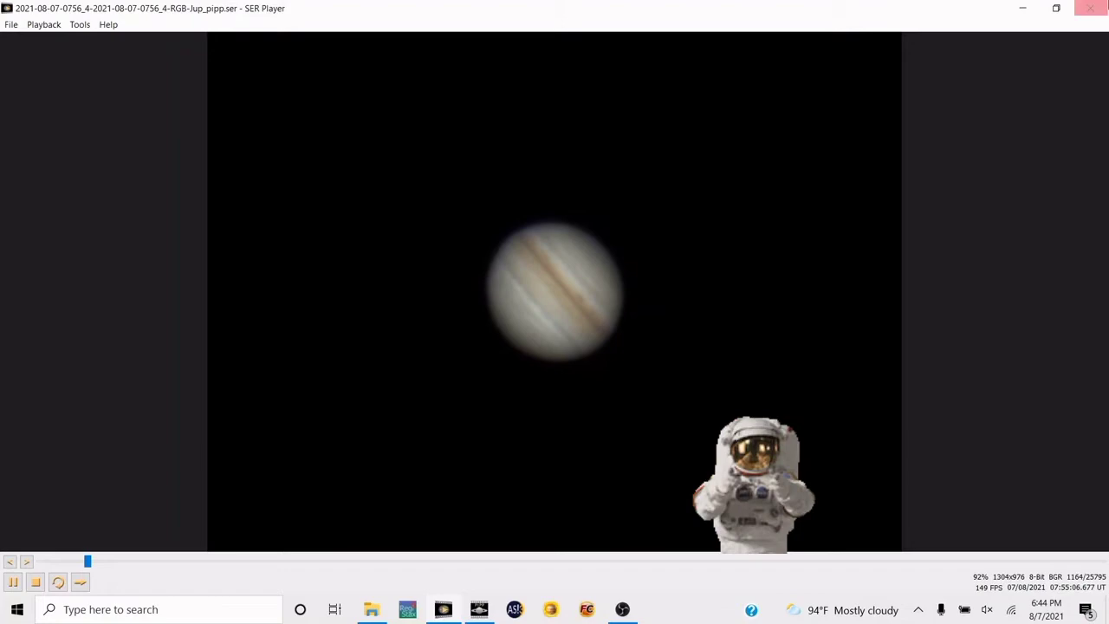
{"action": "left_click", "coordinate": [1090, 8]}
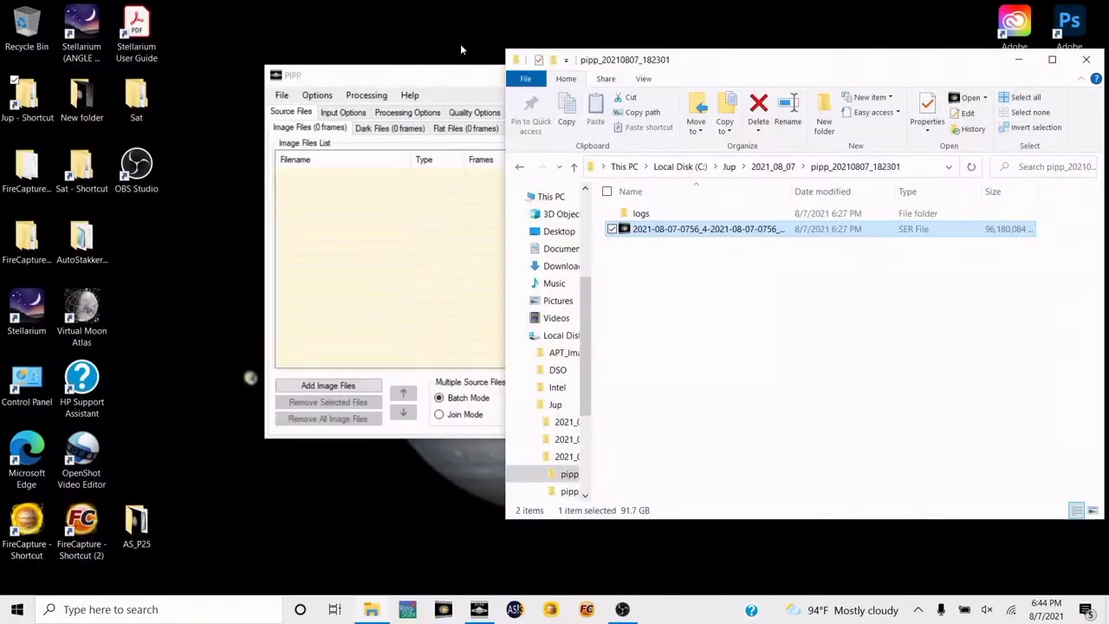
Enable Planetary optimisation and Join Mode for the PIPP source files
{"action": "left_click", "coordinate": [446, 78]}
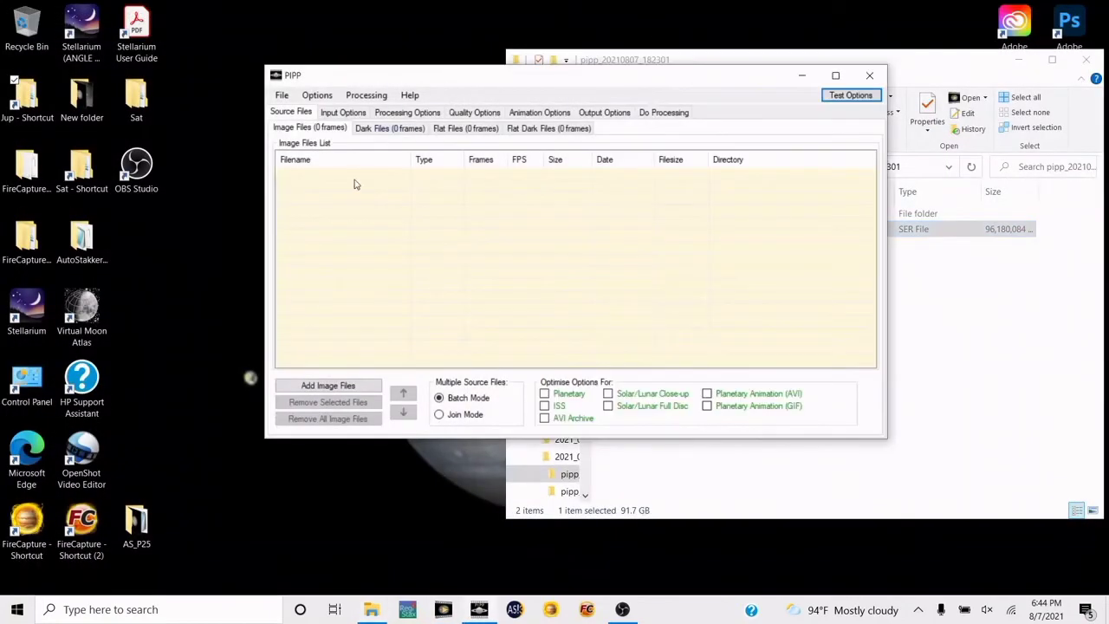
{"action": "left_click", "coordinate": [544, 393]}
{"action": "left_click", "coordinate": [439, 415]}
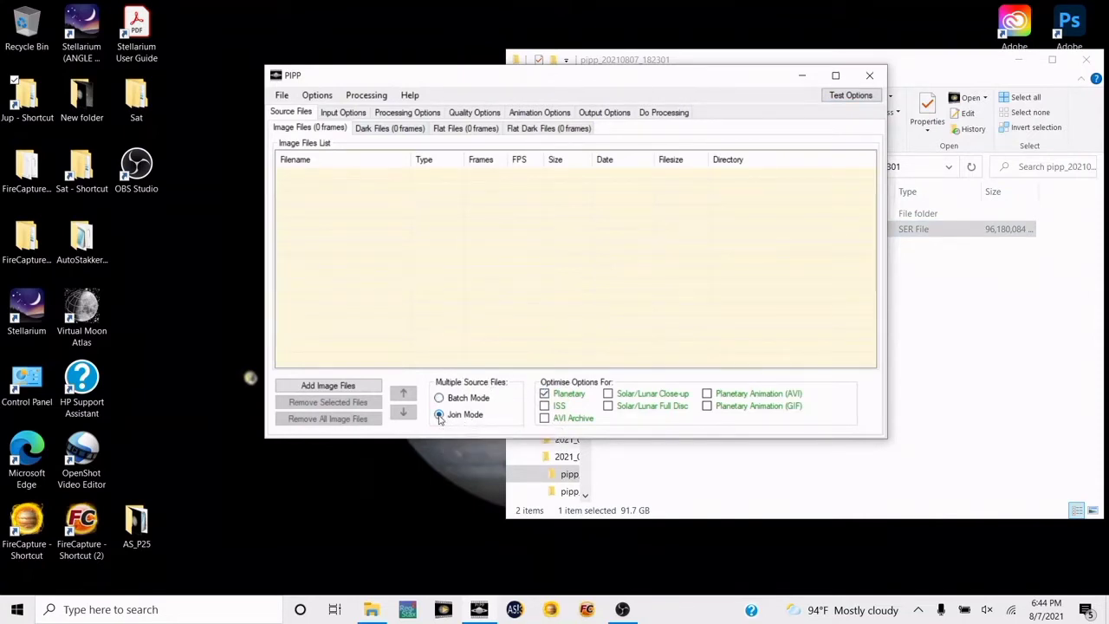
Disable frame cropping and set SER as the output format
{"action": "left_click", "coordinate": [342, 113]}
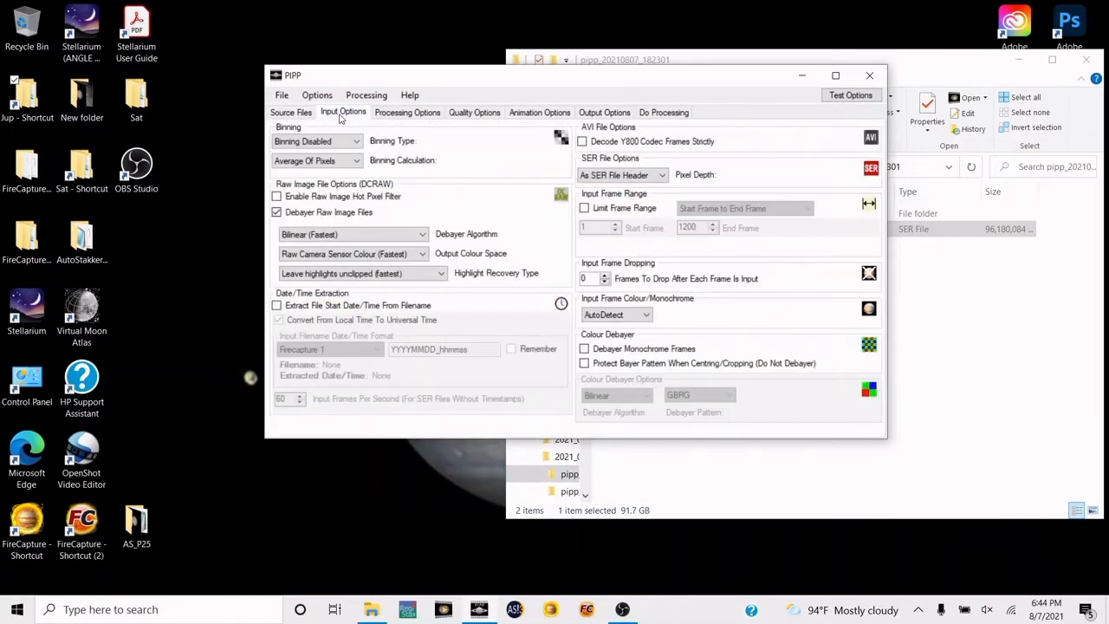
{"action": "left_click", "coordinate": [406, 114]}
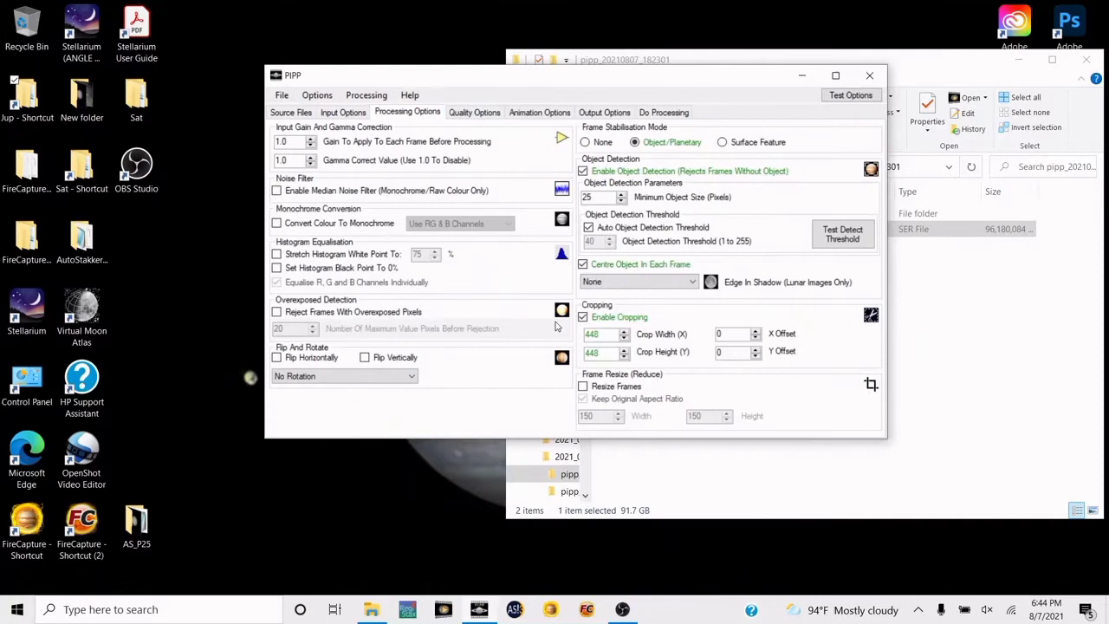
{"action": "left_click", "coordinate": [583, 317]}
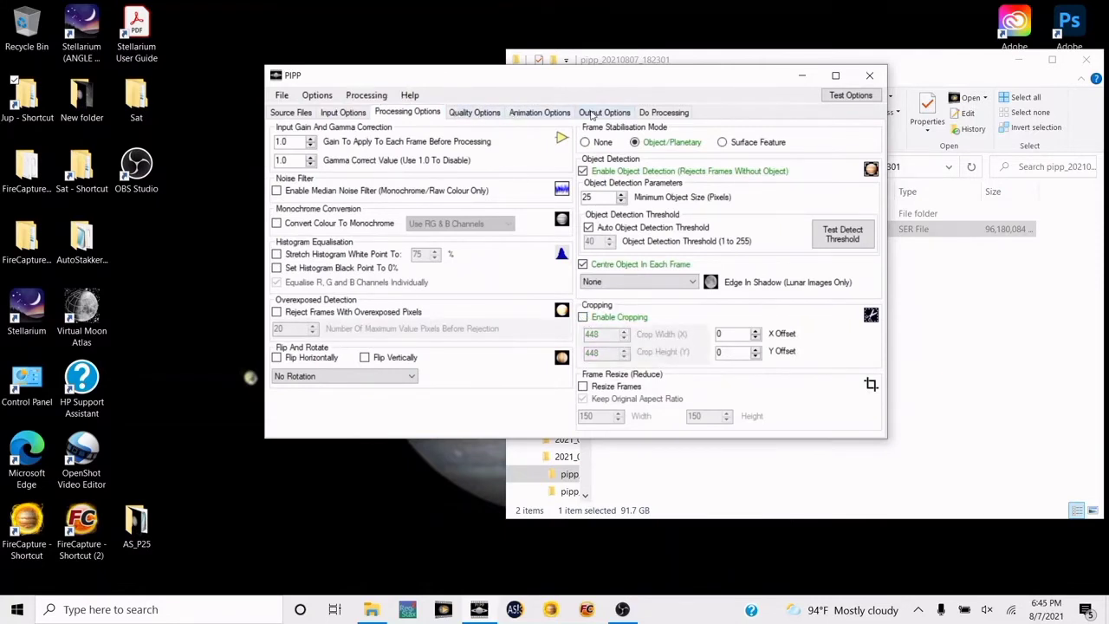
{"action": "left_click", "coordinate": [594, 113]}
{"action": "left_click", "coordinate": [317, 143]}
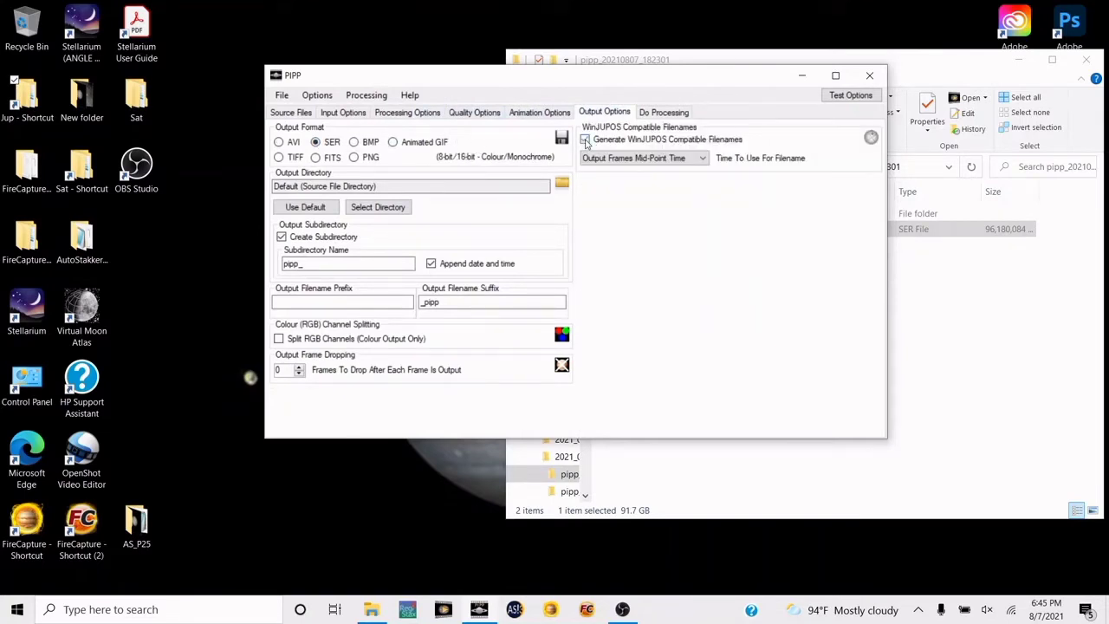
Add the SER captures from folders 182301, 182940 and 183256 to the join list
{"action": "left_click", "coordinate": [291, 113]}
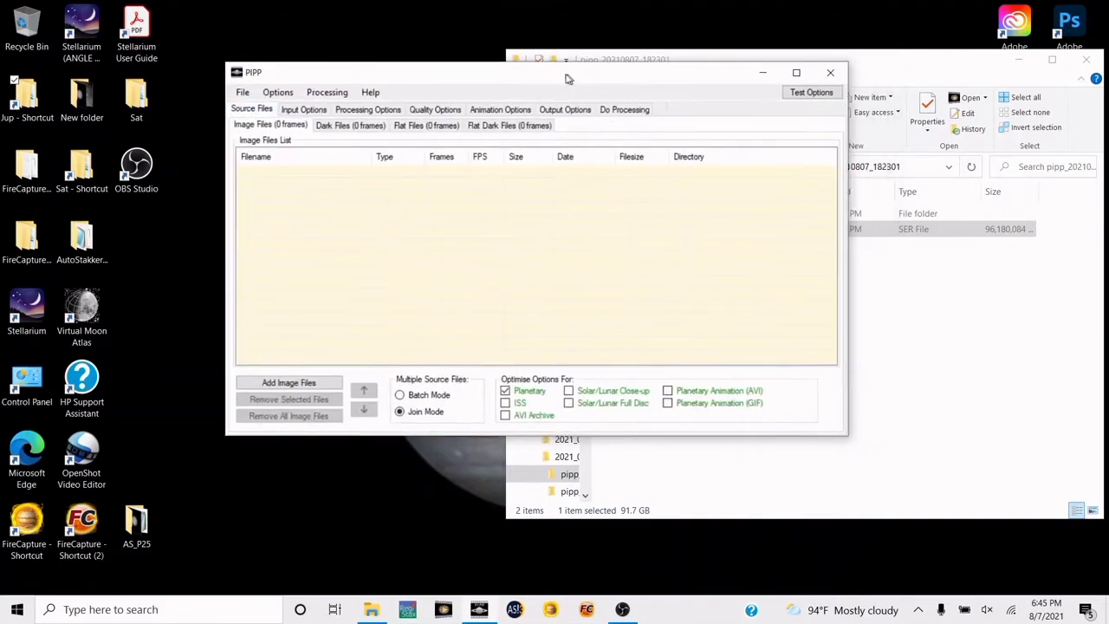
{"action": "left_click_drag", "start_coordinate": [607, 84], "coordinate": [506, 78]}
{"action": "left_click", "coordinate": [837, 74]}
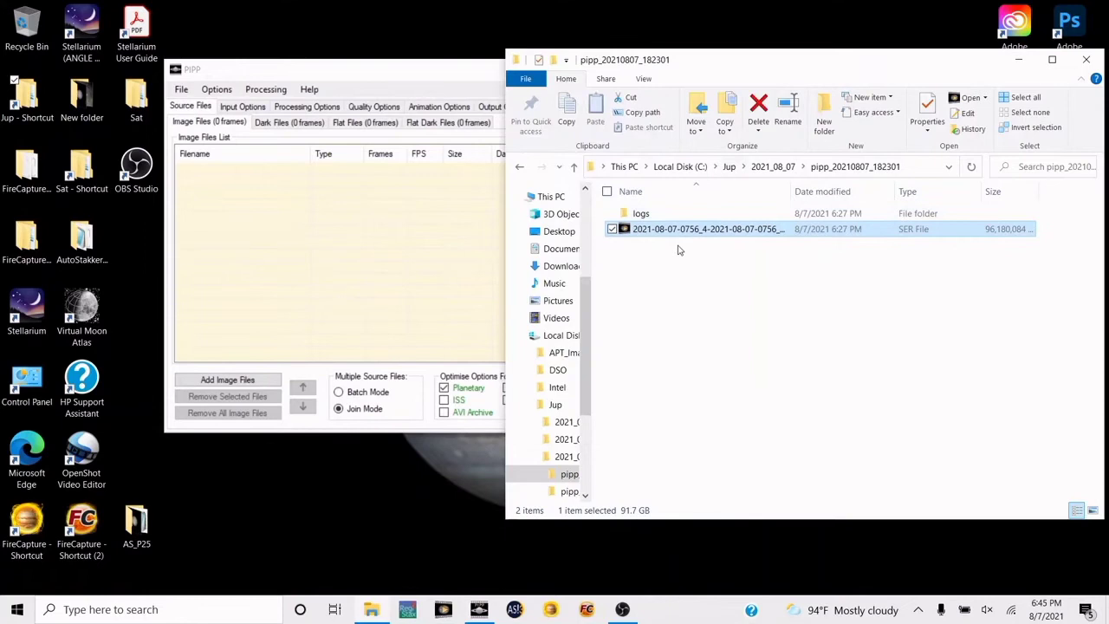
{"action": "left_click_drag", "start_coordinate": [701, 230], "coordinate": [322, 171]}
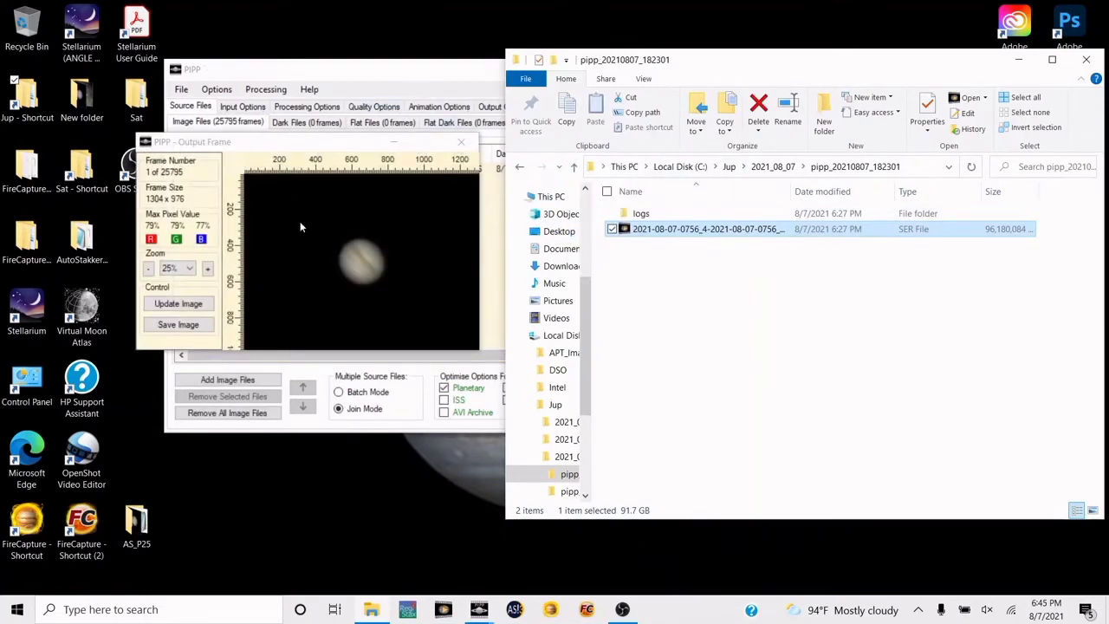
{"action": "left_click", "coordinate": [394, 142]}
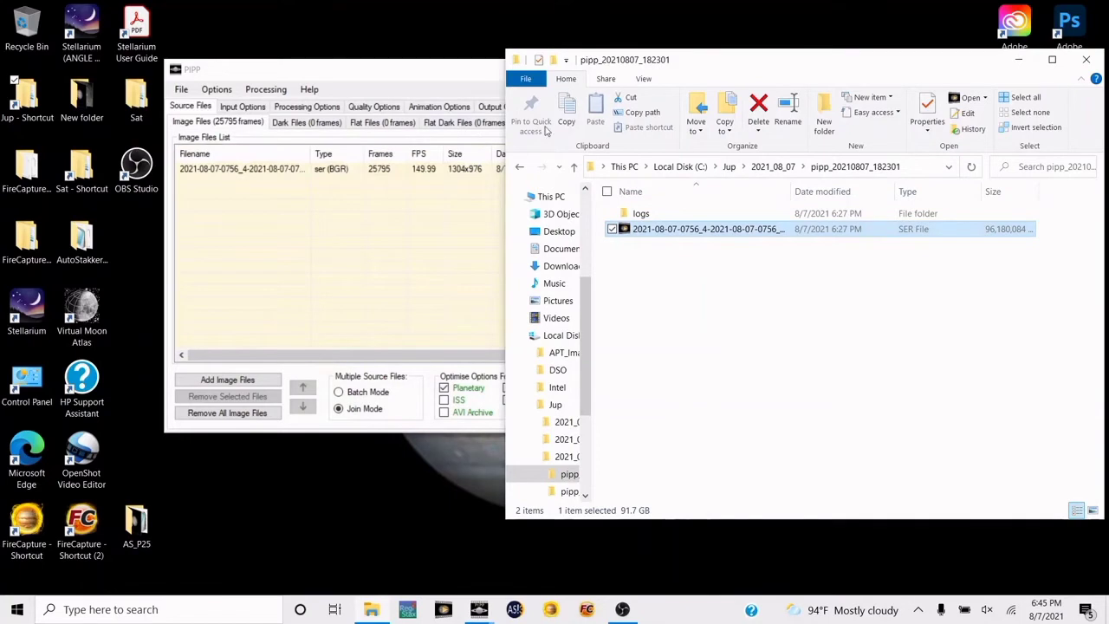
{"action": "left_click", "coordinate": [573, 167]}
{"action": "double_click", "coordinate": [840, 212]}
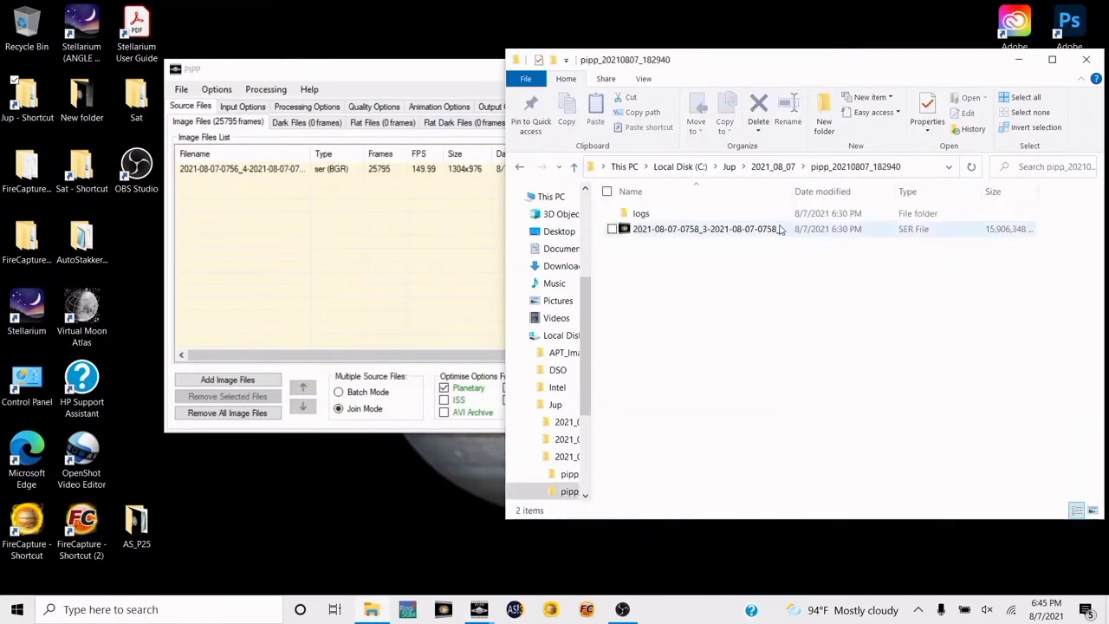
{"action": "left_click_drag", "start_coordinate": [749, 234], "coordinate": [290, 179]}
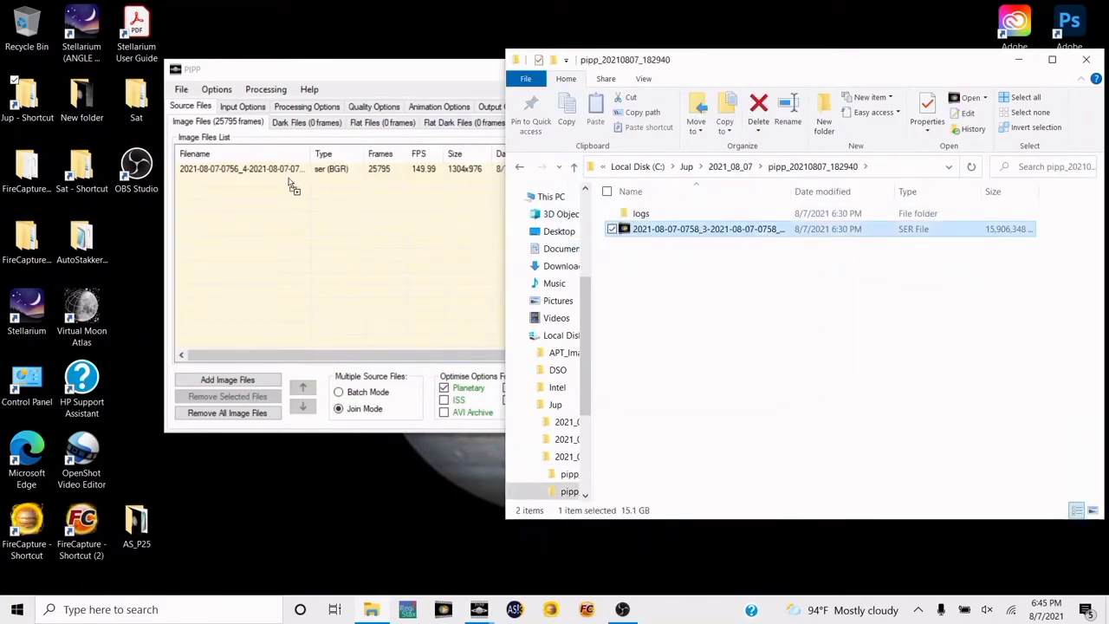
{"action": "left_click", "coordinate": [574, 167]}
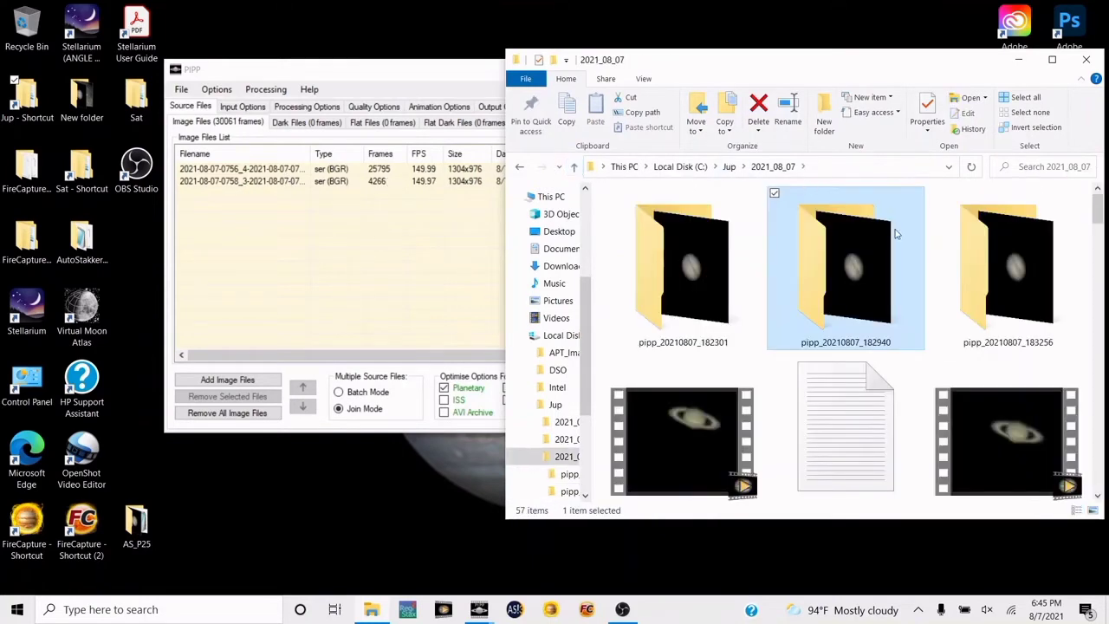
{"action": "double_click", "coordinate": [1009, 251]}
{"action": "left_click_drag", "start_coordinate": [776, 230], "coordinate": [257, 198]}
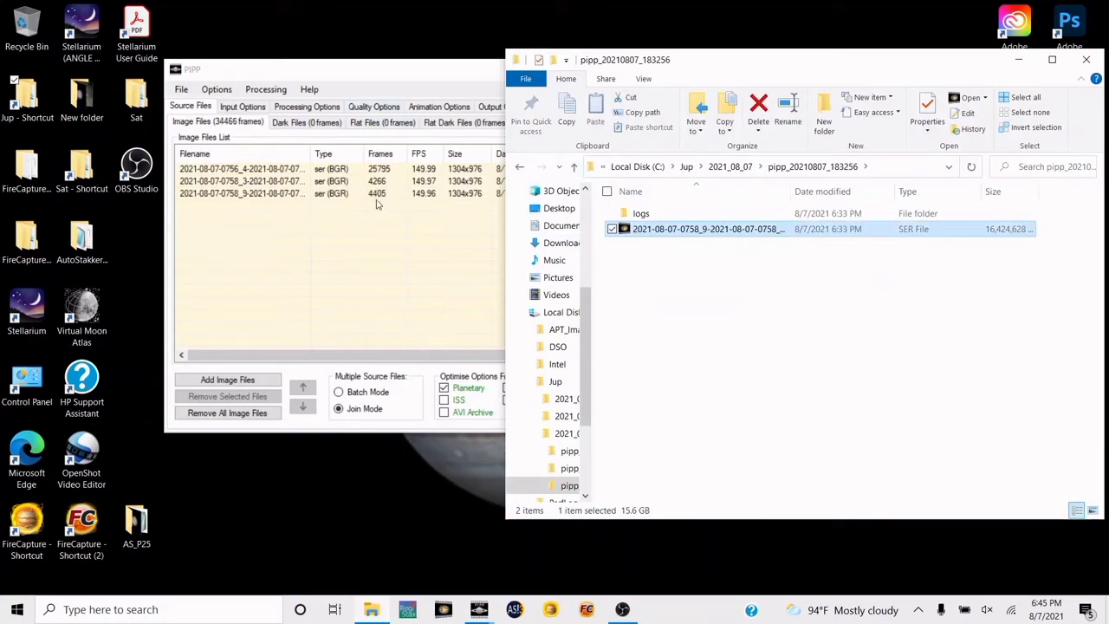
Preview a test Jupiter output frame, zooming to 50%, then 100%, then back to 50%
{"action": "left_click", "coordinate": [389, 74]}
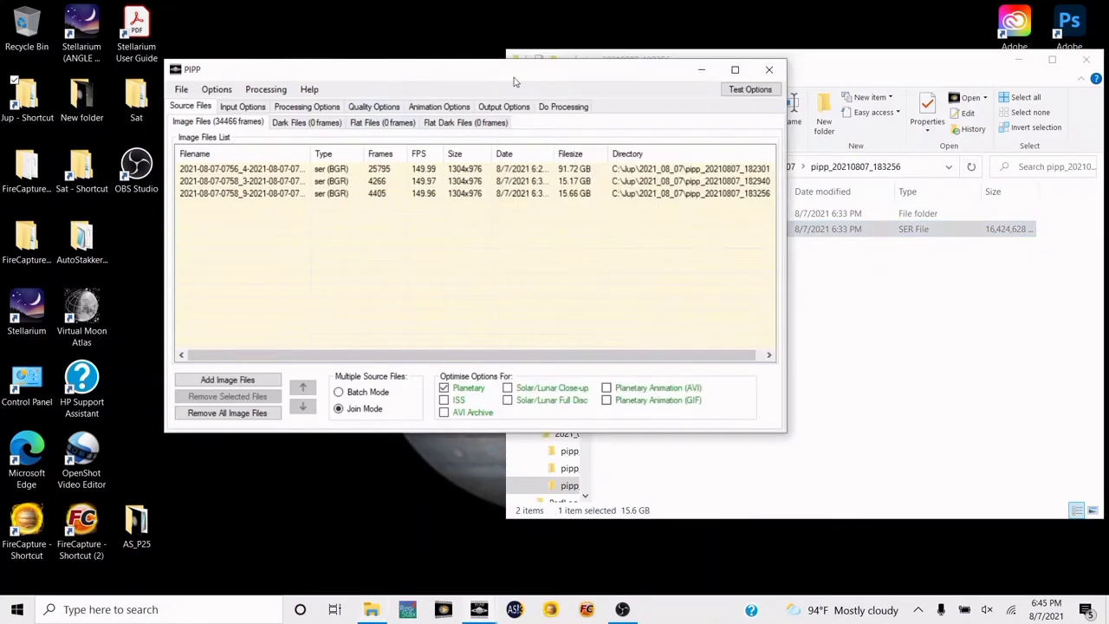
{"action": "left_click", "coordinate": [750, 90]}
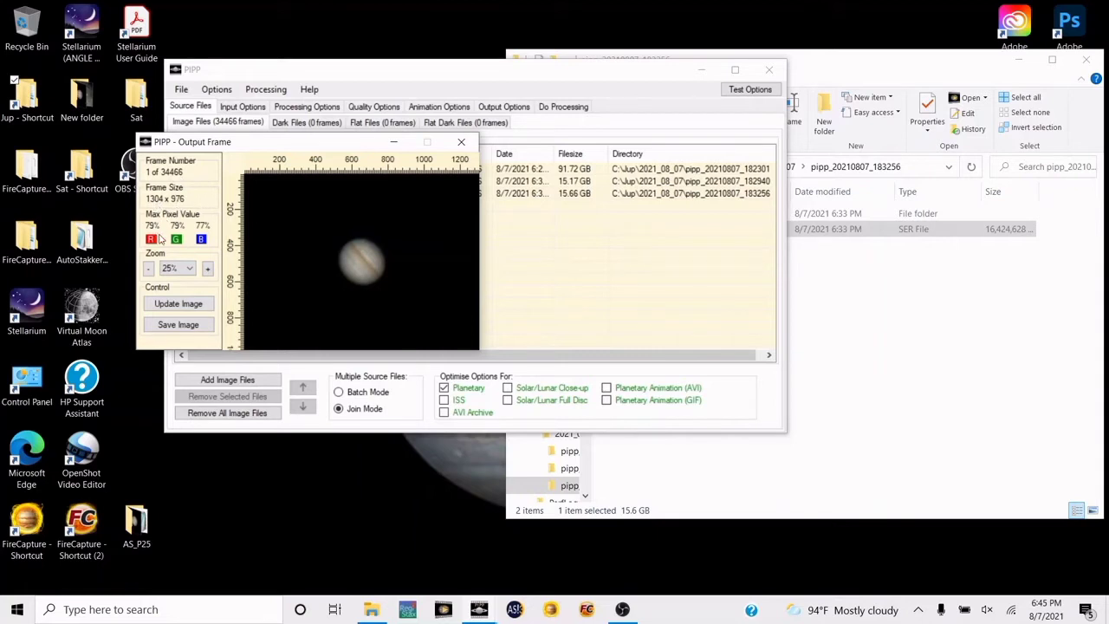
{"action": "left_click", "coordinate": [208, 268]}
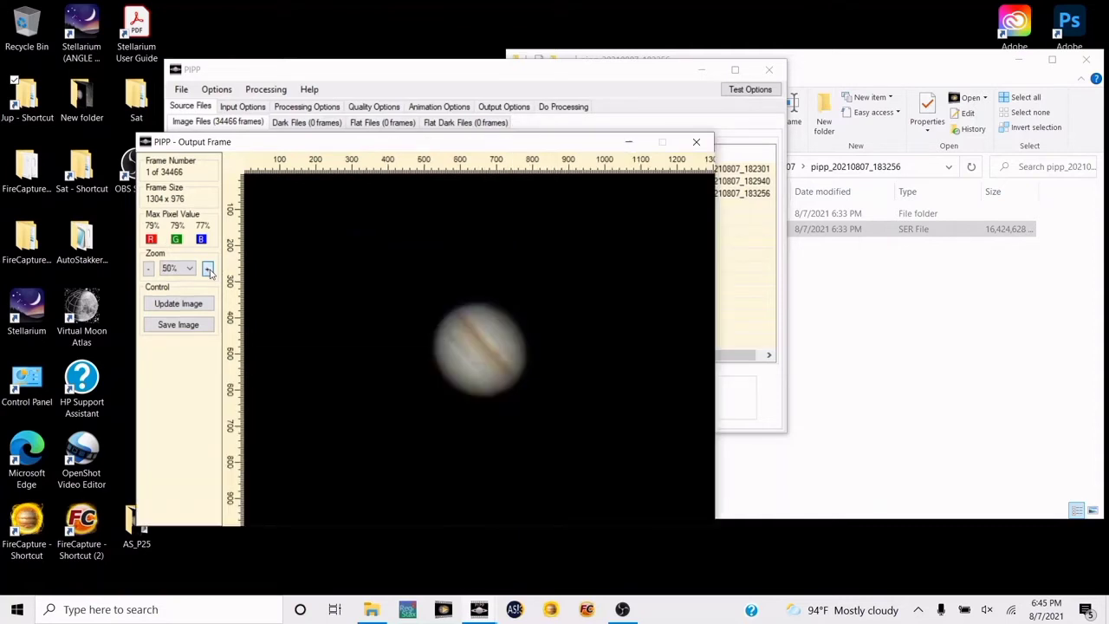
{"action": "left_click", "coordinate": [208, 268]}
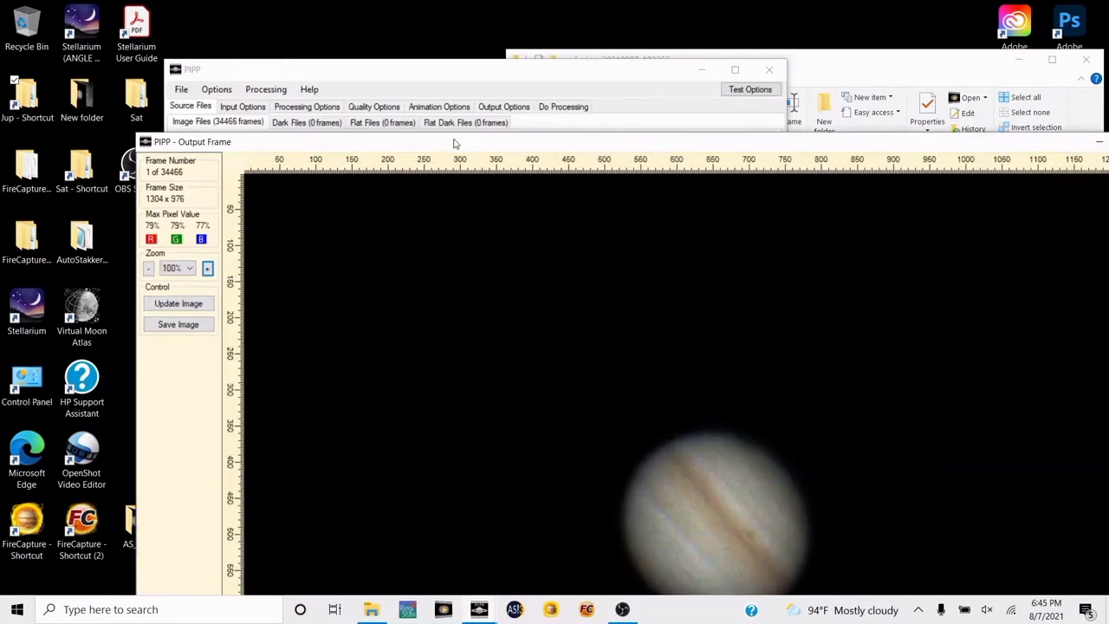
{"action": "left_click_drag", "start_coordinate": [454, 143], "coordinate": [394, 87]}
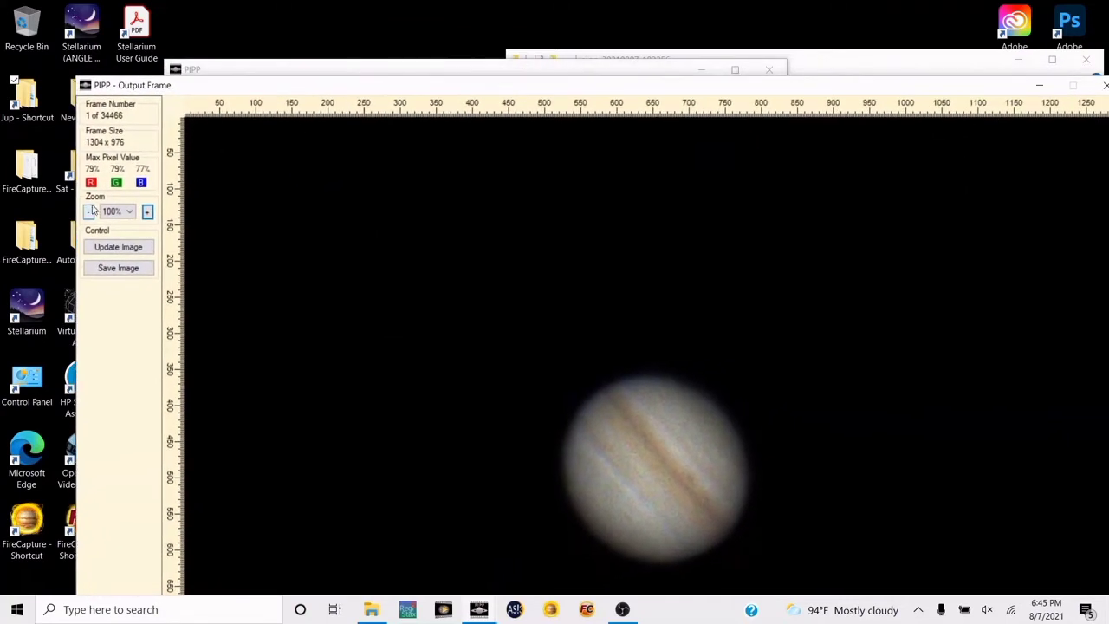
{"action": "left_click", "coordinate": [88, 212]}
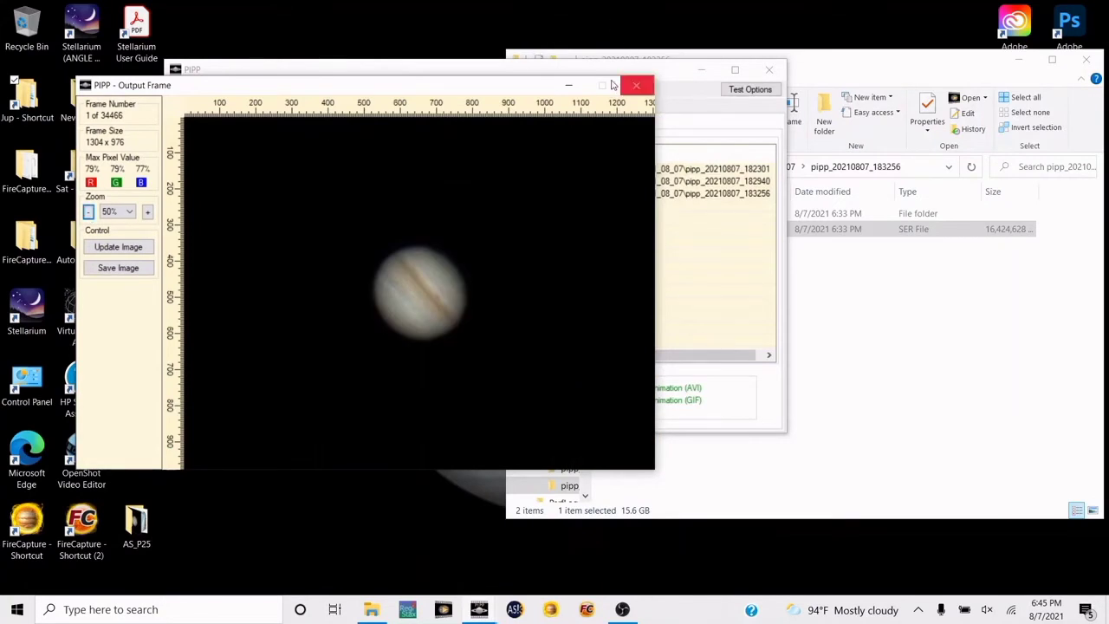
Hide the output frame preview and File Explorer windows
{"action": "left_click", "coordinate": [550, 73]}
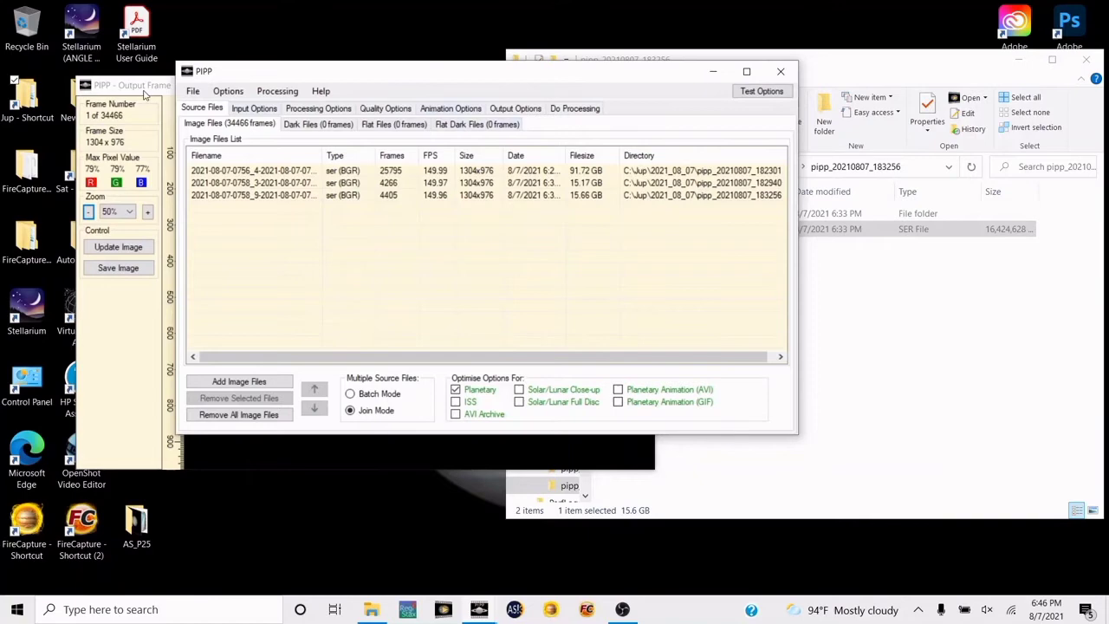
{"action": "left_click", "coordinate": [146, 94]}
{"action": "left_click", "coordinate": [568, 85]}
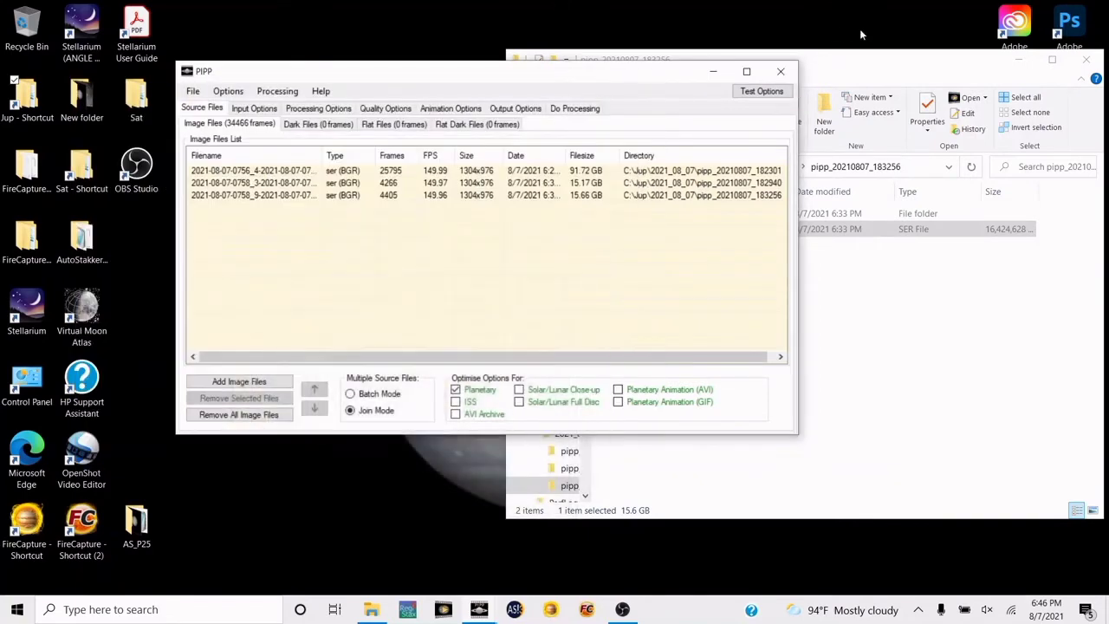
{"action": "left_click", "coordinate": [1014, 62]}
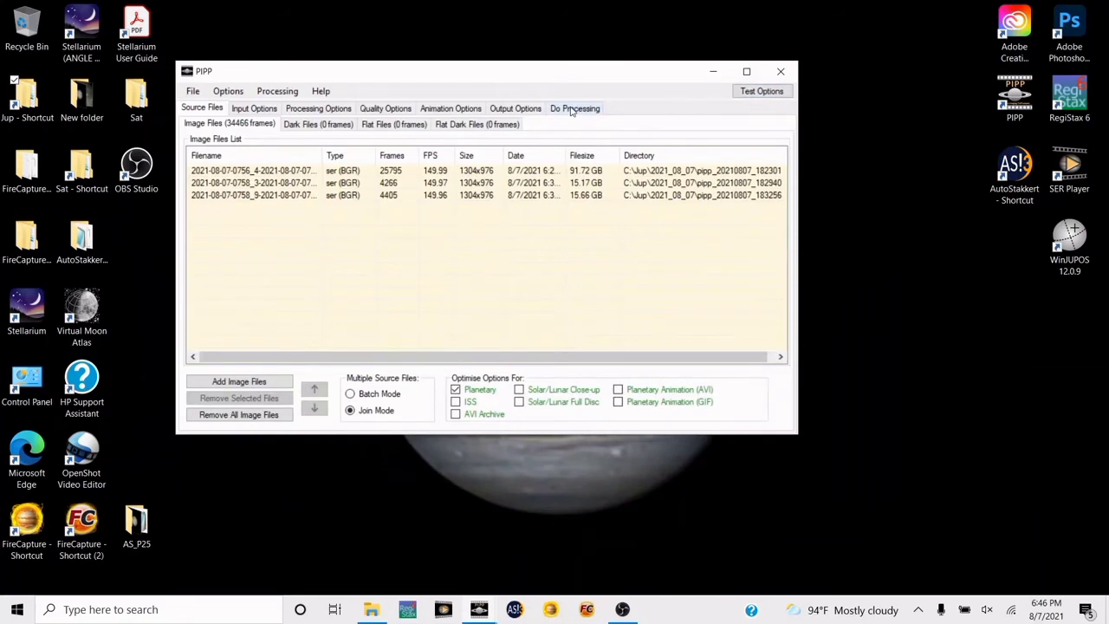
Start processing to join the captures into one 34,466-frame SER file
{"action": "left_click", "coordinate": [517, 109]}
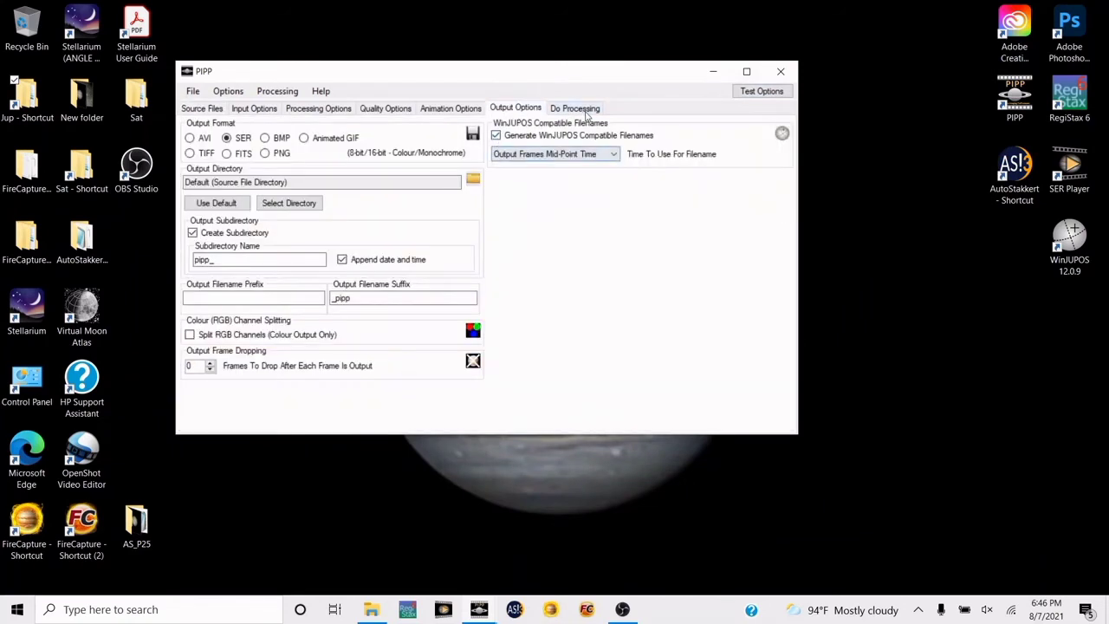
{"action": "left_click", "coordinate": [590, 109]}
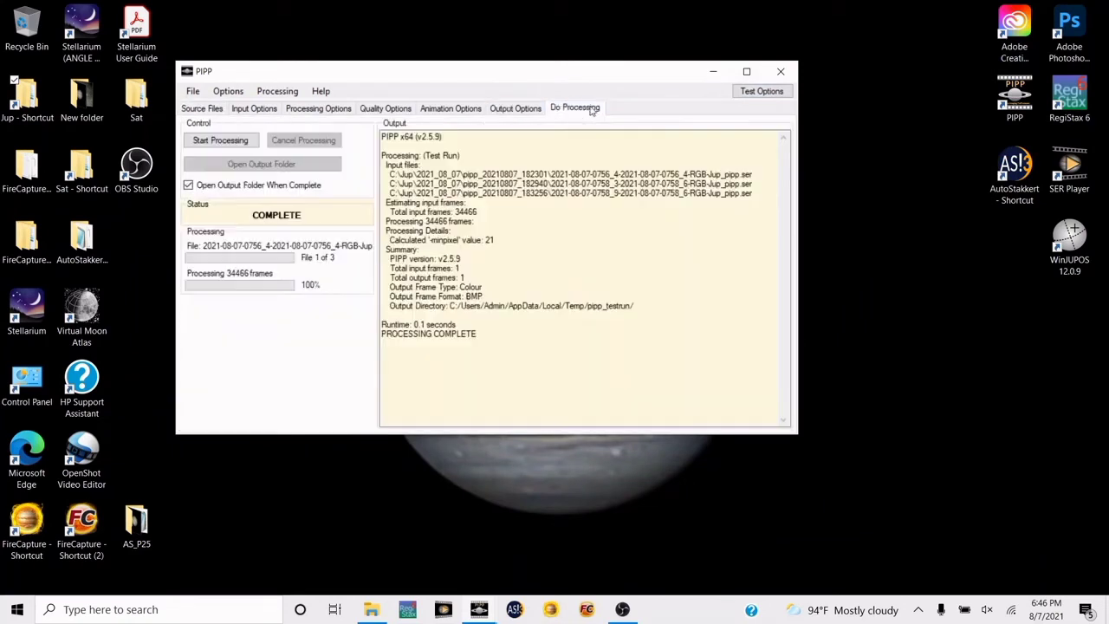
{"action": "left_click", "coordinate": [220, 140]}
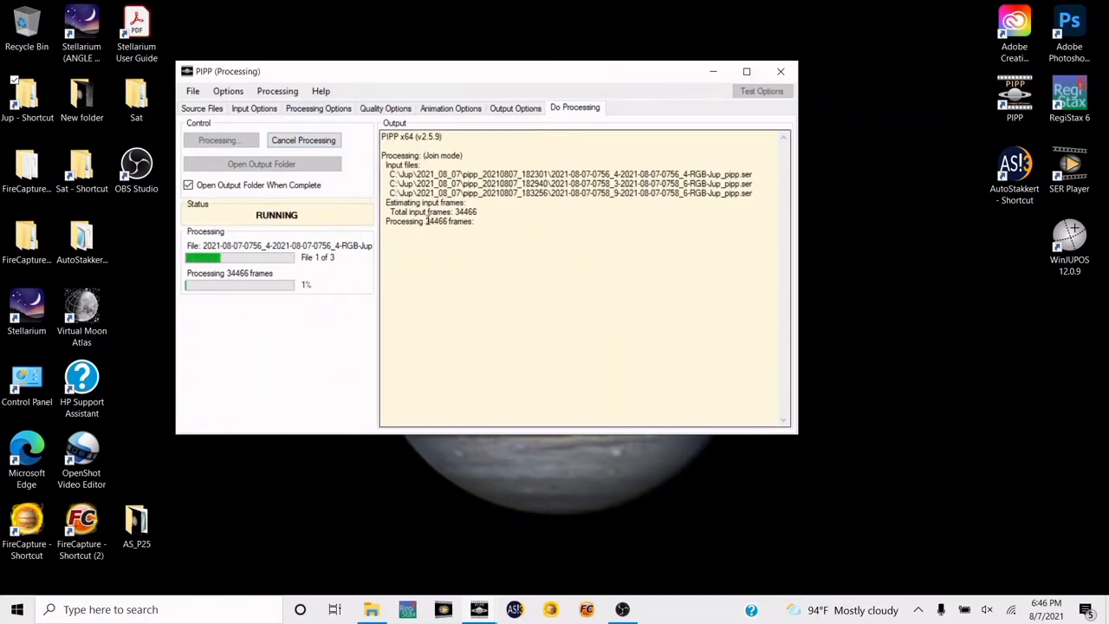
{"action": "mouse_move", "coordinate": [474, 222]}
{"action": "left_mouse_down"}
{"action": "mouse_move", "coordinate": [423, 222]}
{"action": "mouse_move", "coordinate": [475, 222]}
{"action": "left_mouse_up"}
{"action": "left_click", "coordinate": [425, 226]}
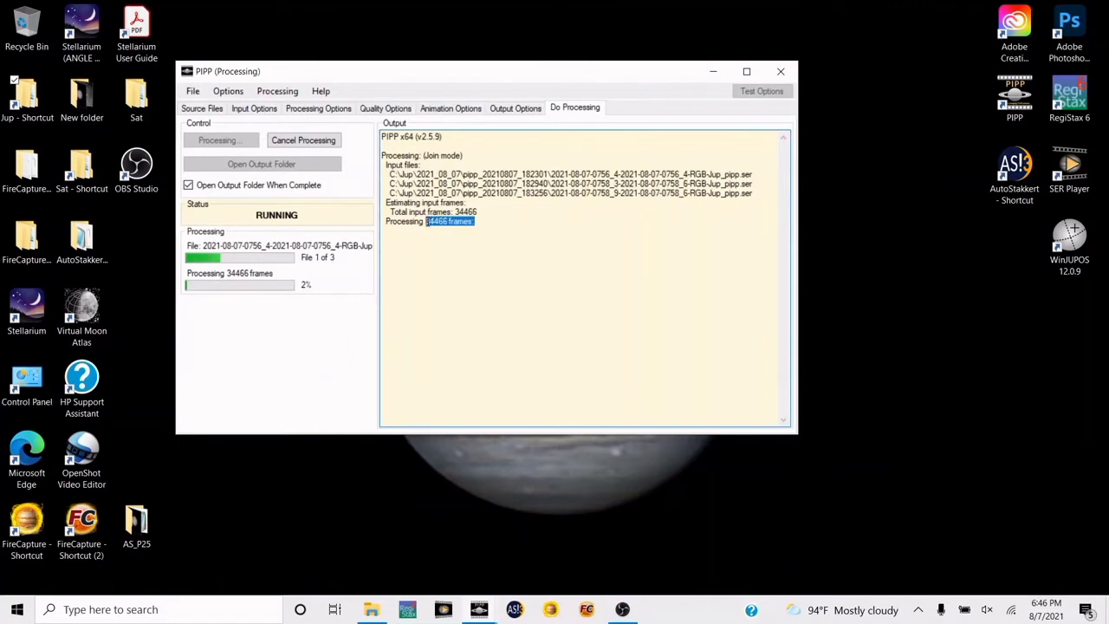
{"action": "left_click", "coordinate": [525, 243]}
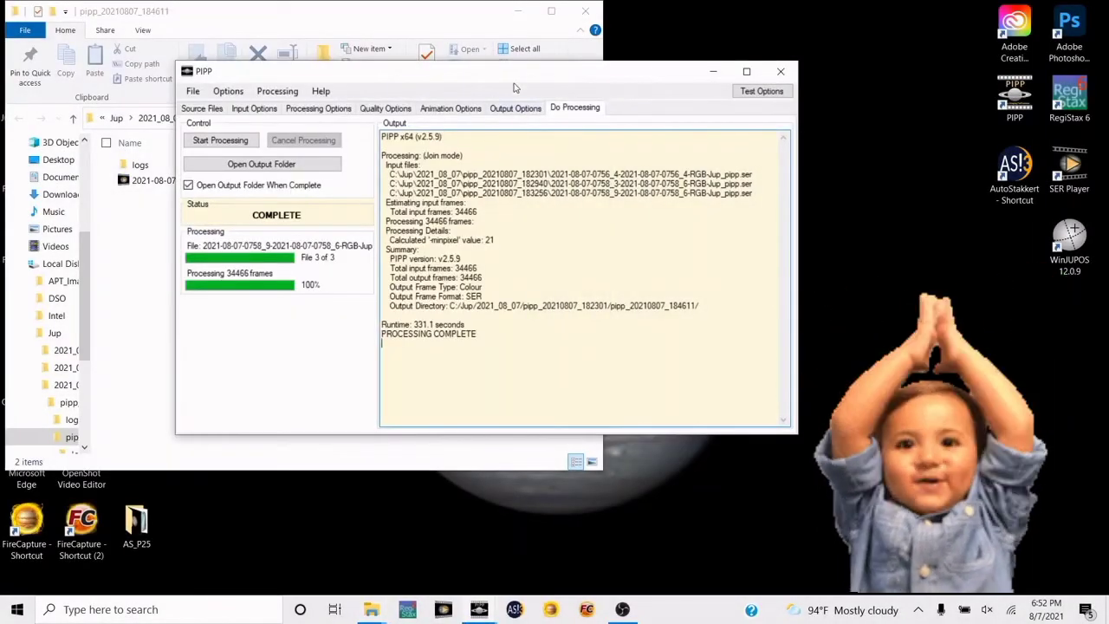
Open the joined SER file from the pipp_20210807_184611 folder in SER Player
{"action": "left_click_drag", "start_coordinate": [472, 74], "coordinate": [724, 85]}
{"action": "left_click", "coordinate": [346, 260]}
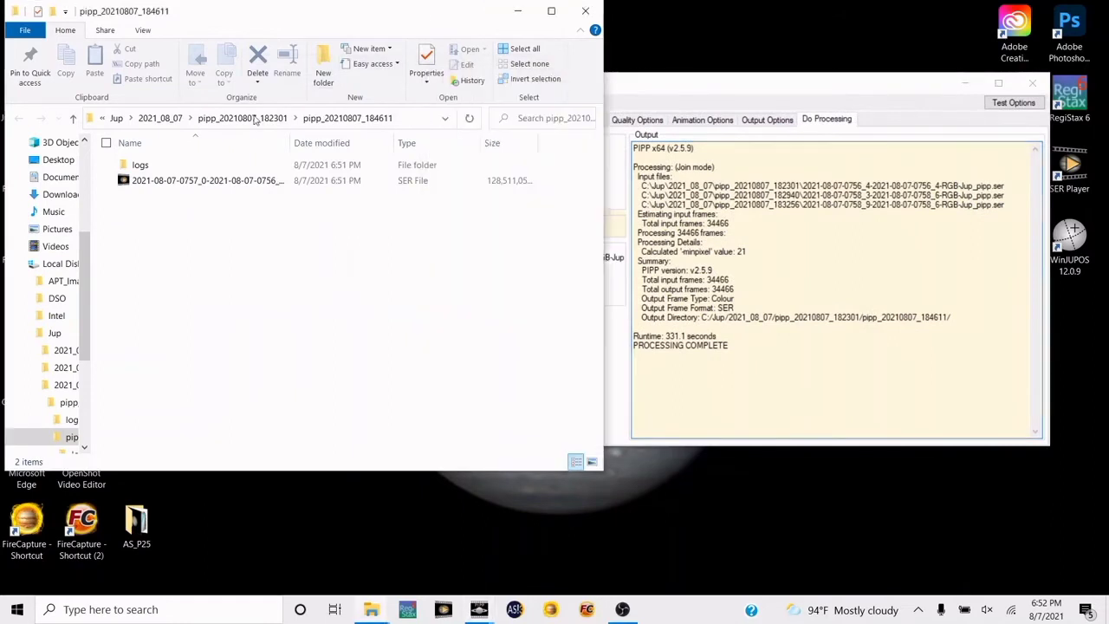
{"action": "left_click", "coordinate": [255, 182]}
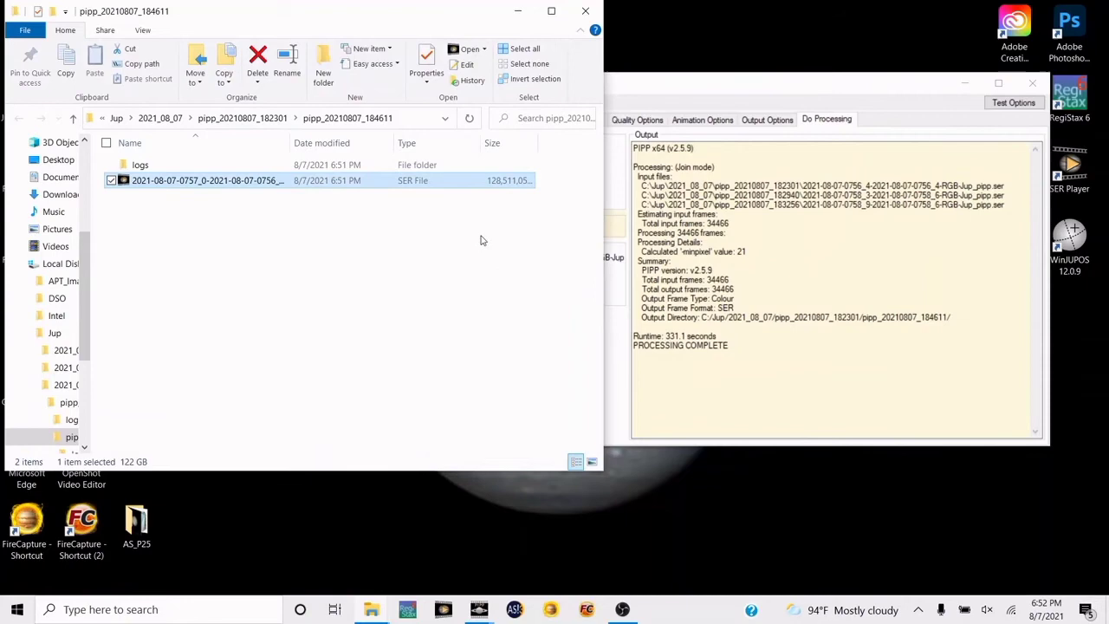
{"action": "double_click", "coordinate": [256, 180]}
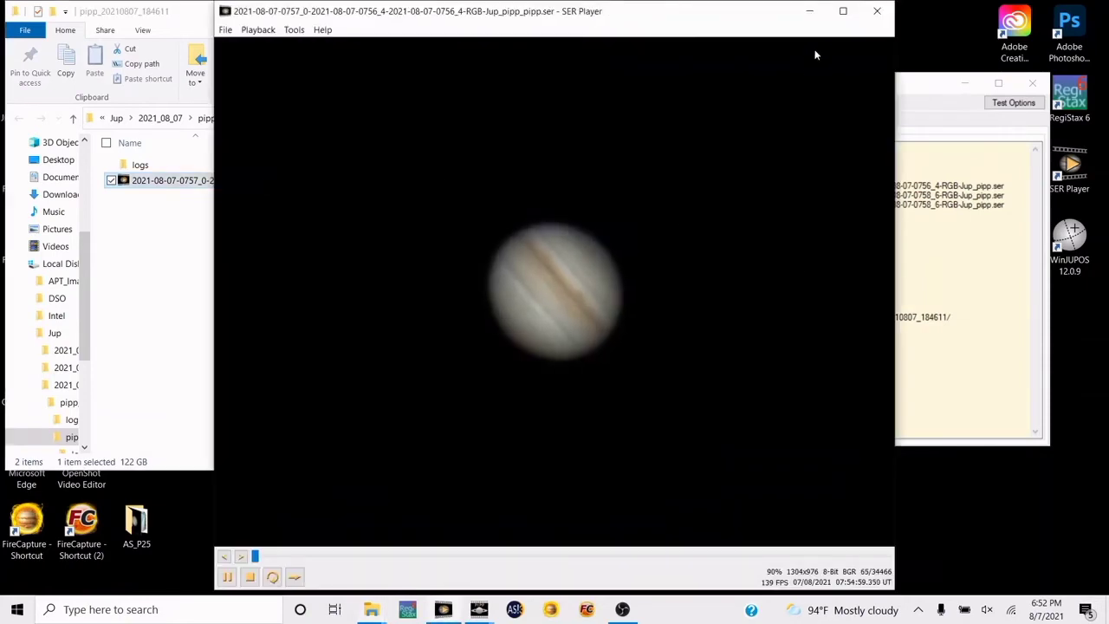
Maximize SER Player, stop at frame one, and show the colour histogram
{"action": "left_click", "coordinate": [845, 12]}
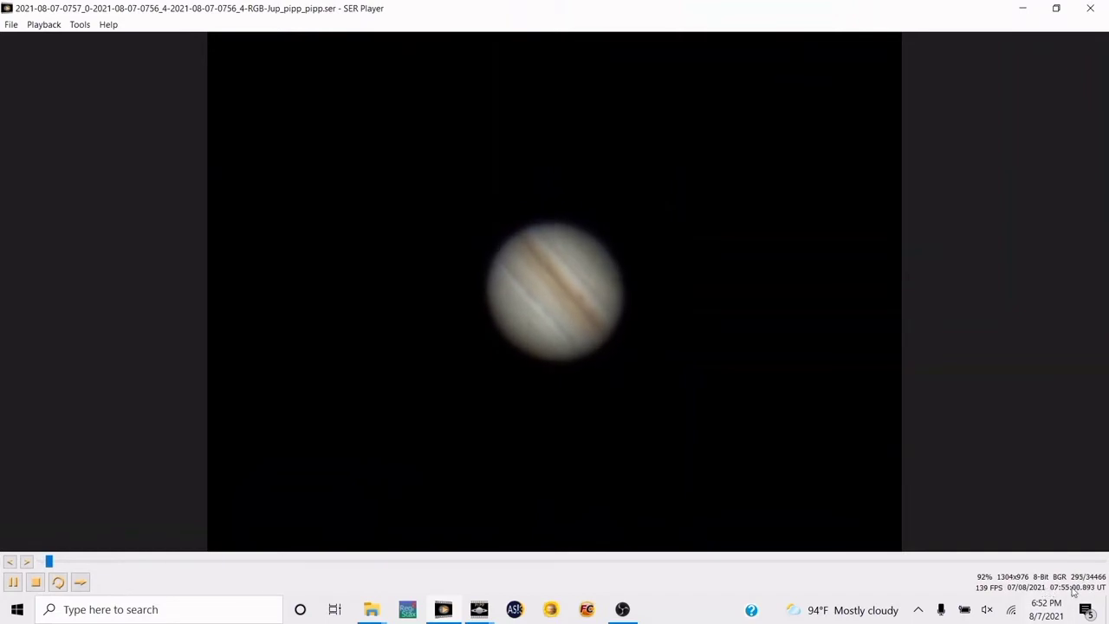
{"action": "left_click", "coordinate": [36, 583]}
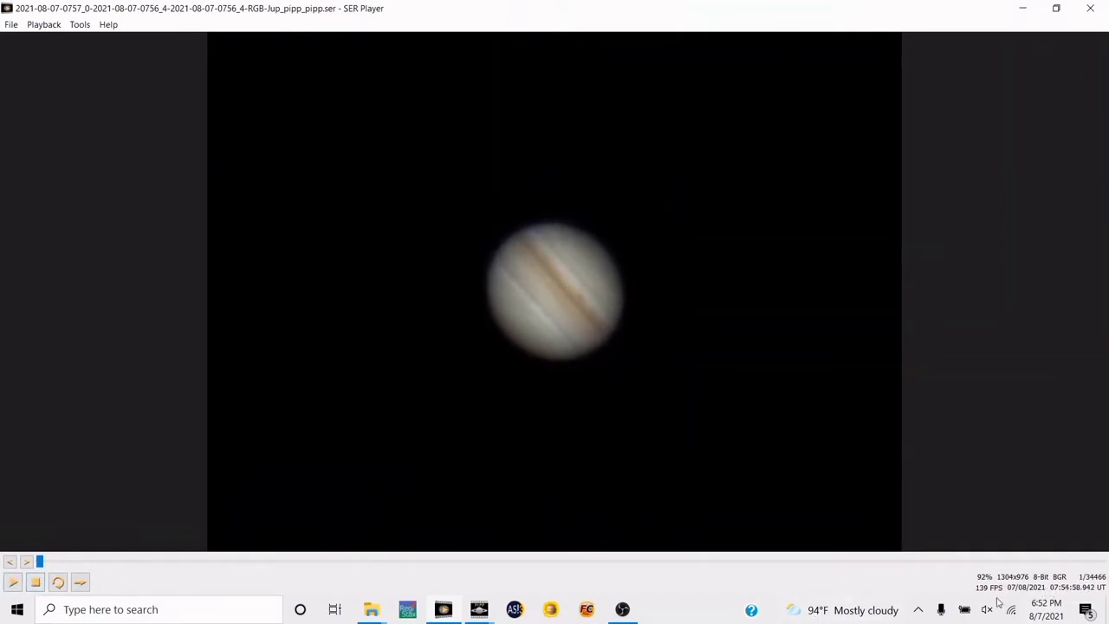
{"action": "left_click", "coordinate": [75, 26]}
{"action": "left_click", "coordinate": [78, 52]}
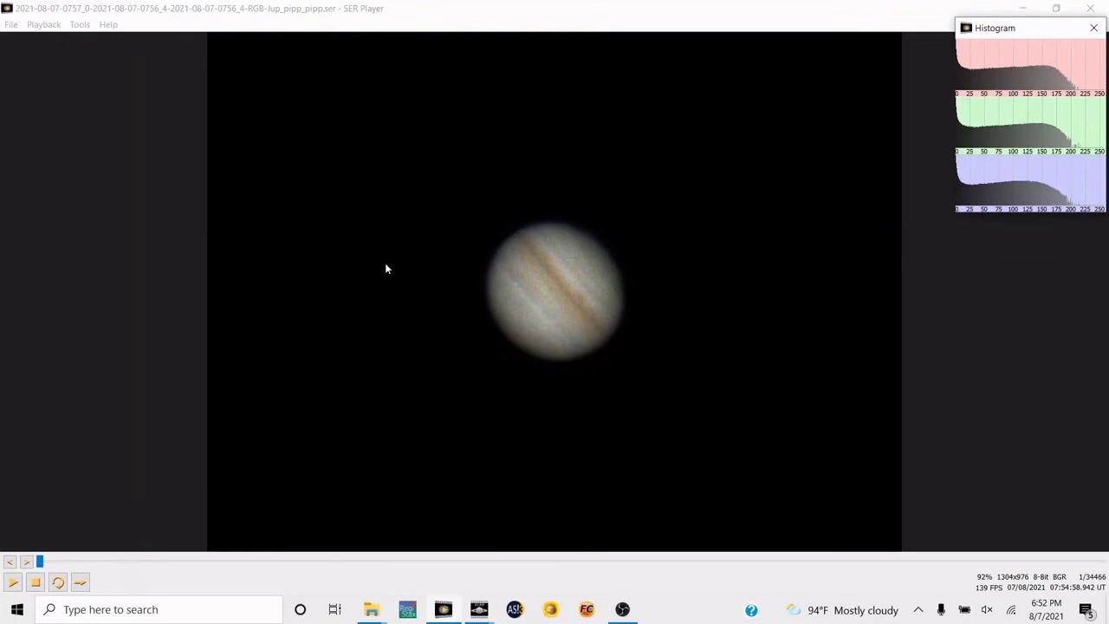
Play the video with the histogram beside the planet, reverse direction and back, then stop
{"action": "left_click", "coordinate": [15, 583]}
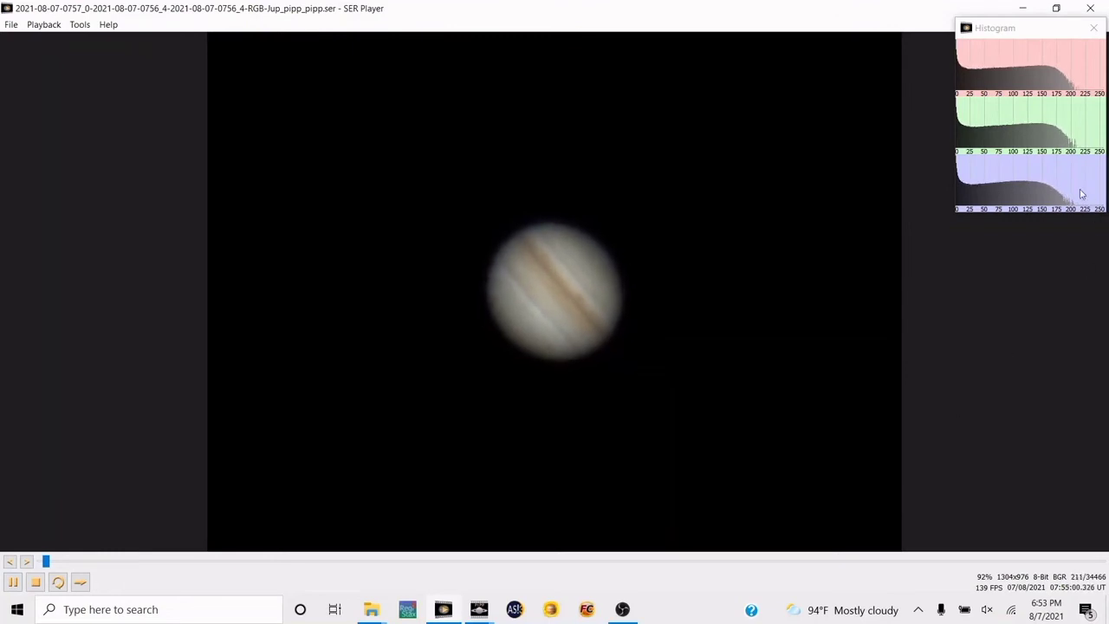
{"action": "mouse_move", "coordinate": [1036, 33]}
{"action": "left_mouse_down"}
{"action": "mouse_move", "coordinate": [795, 171]}
{"action": "mouse_move", "coordinate": [762, 222]}
{"action": "mouse_move", "coordinate": [736, 227]}
{"action": "left_mouse_up"}
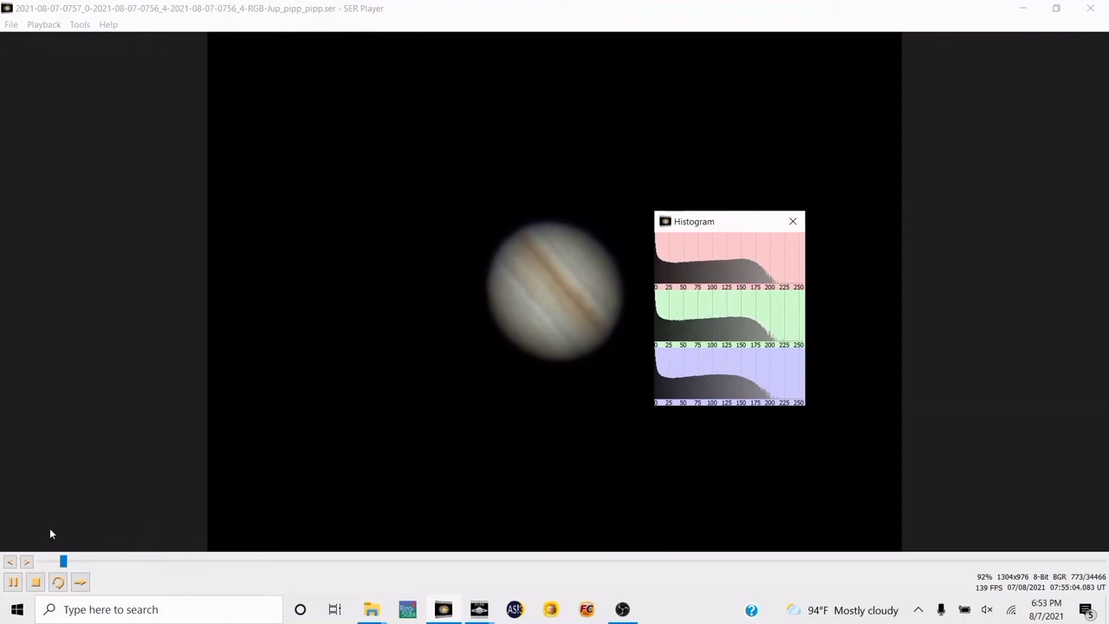
{"action": "left_click", "coordinate": [80, 585]}
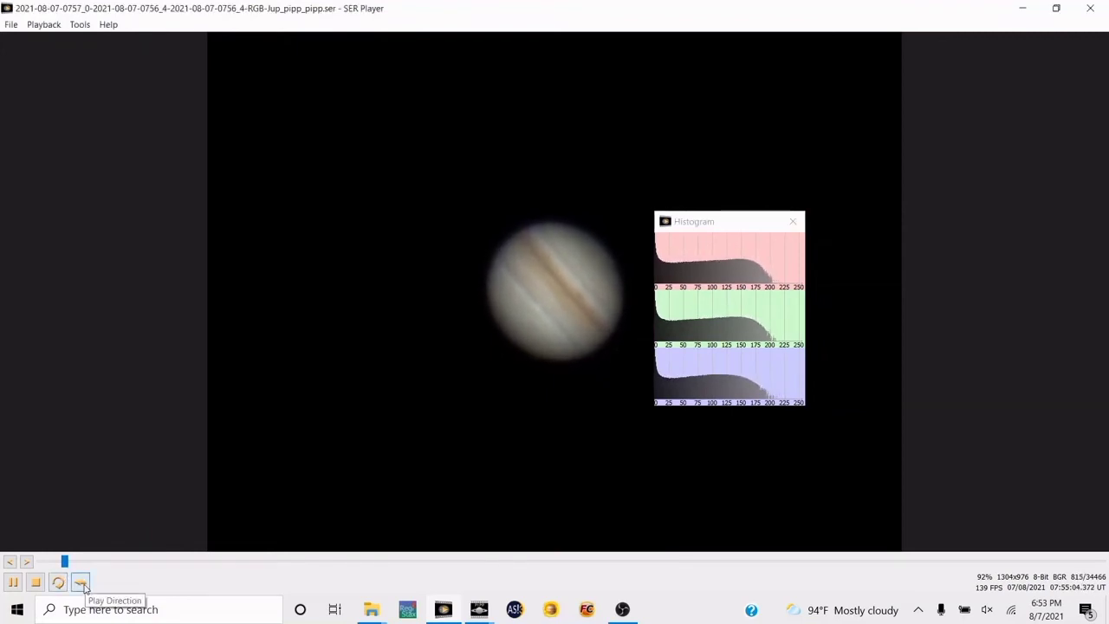
{"action": "left_click", "coordinate": [81, 585]}
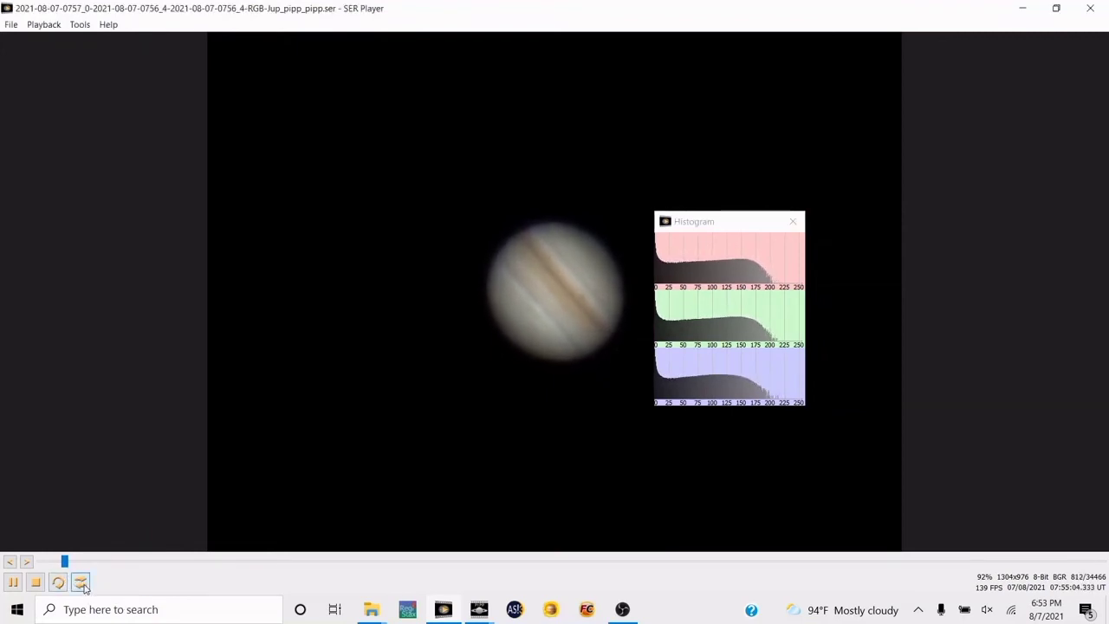
{"action": "left_click", "coordinate": [36, 583]}
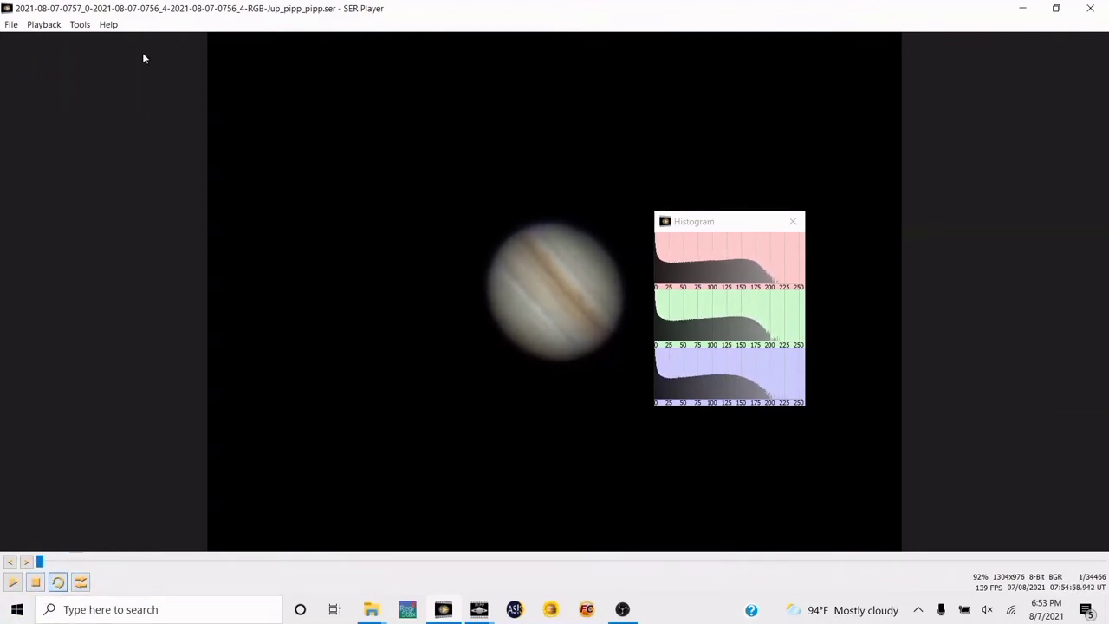
Detach the playback controls, close the histogram, play and stop the video, then re-dock the controls
{"action": "left_click", "coordinate": [43, 24]}
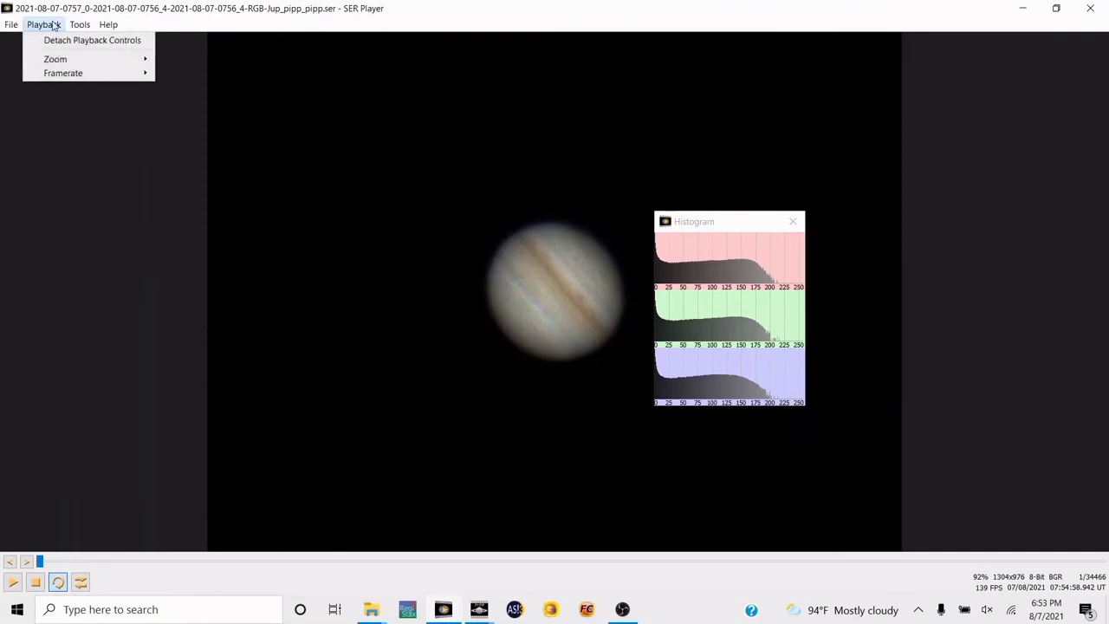
{"action": "left_click", "coordinate": [52, 39]}
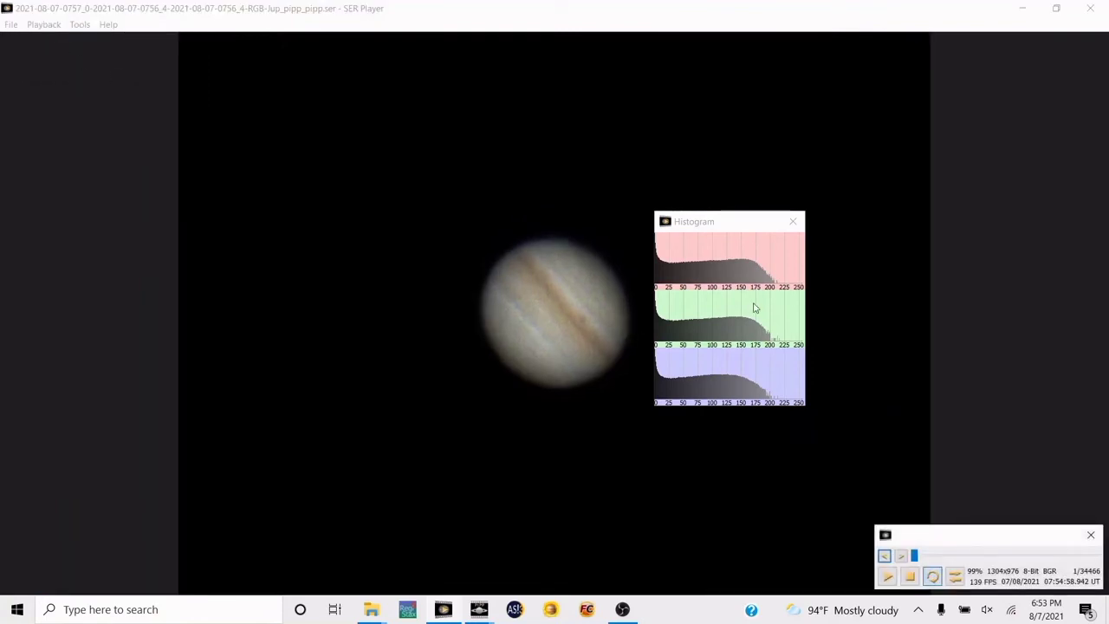
{"action": "left_click", "coordinate": [792, 221]}
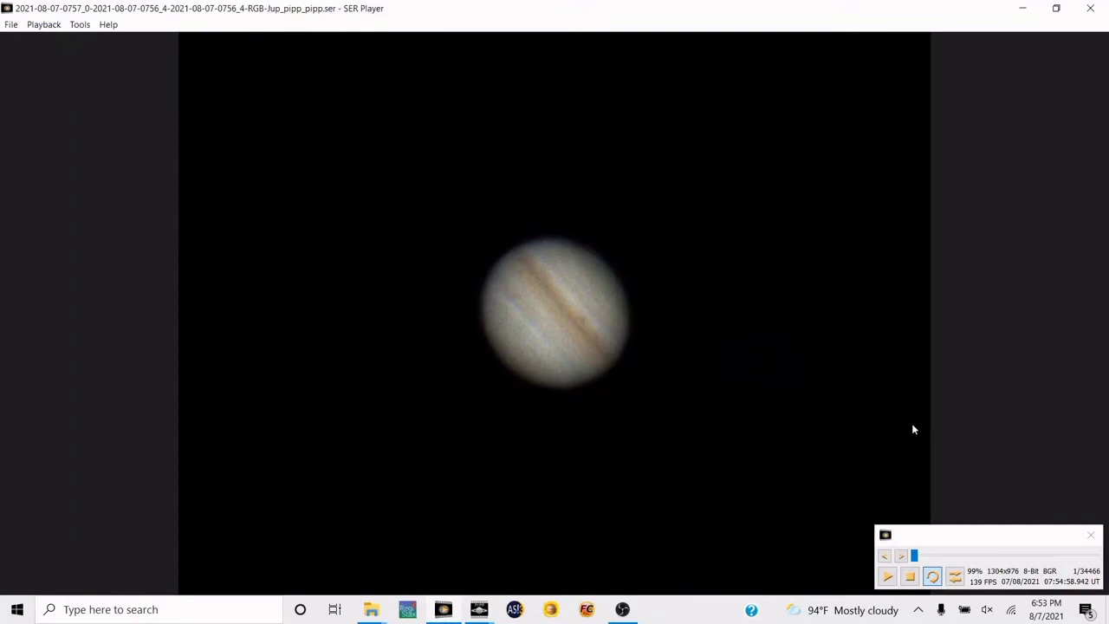
{"action": "mouse_move", "coordinate": [970, 531]}
{"action": "left_mouse_down"}
{"action": "mouse_move", "coordinate": [431, 390]}
{"action": "mouse_move", "coordinate": [543, 405]}
{"action": "left_mouse_up"}
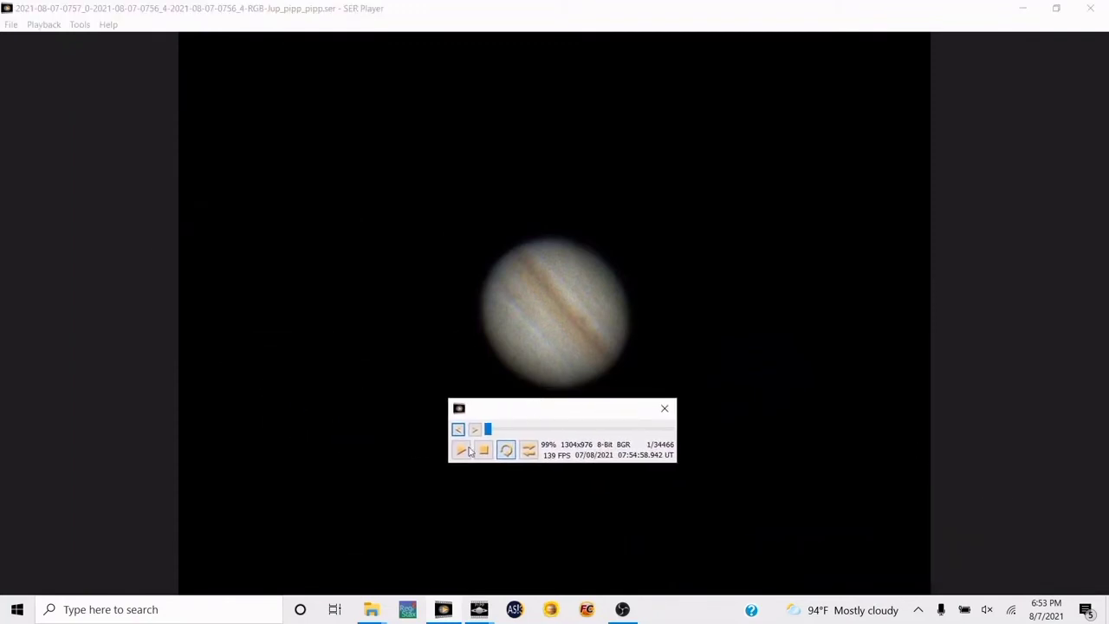
{"action": "left_click", "coordinate": [460, 449]}
{"action": "left_click", "coordinate": [485, 452]}
{"action": "left_click", "coordinate": [664, 406]}
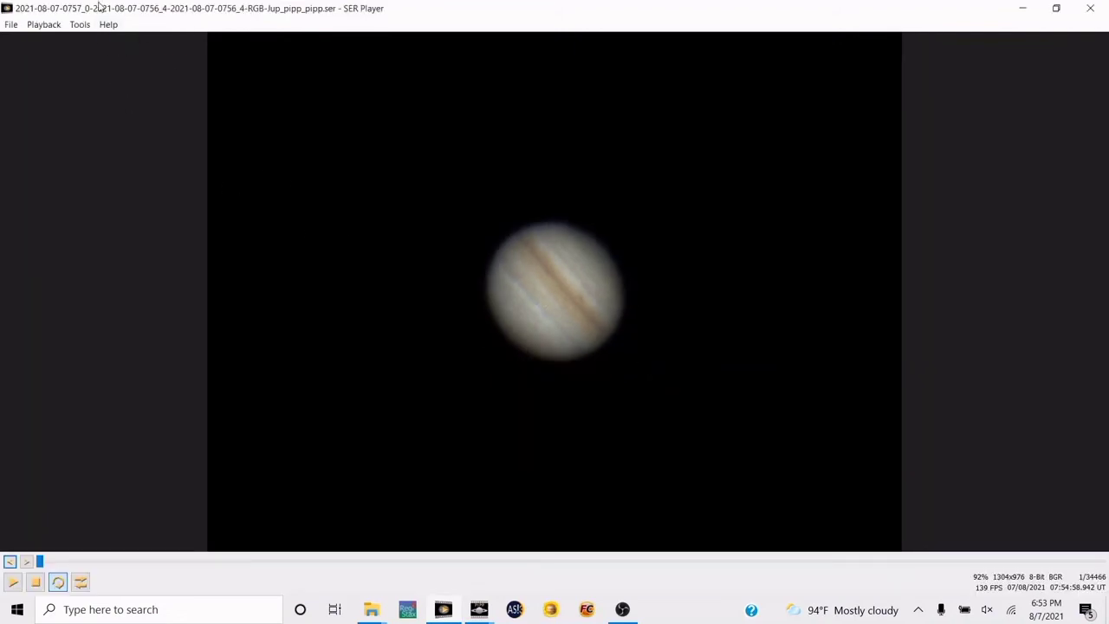
Review the joined Jupiter SER file's header details in SER Player
{"action": "left_click", "coordinate": [82, 27]}
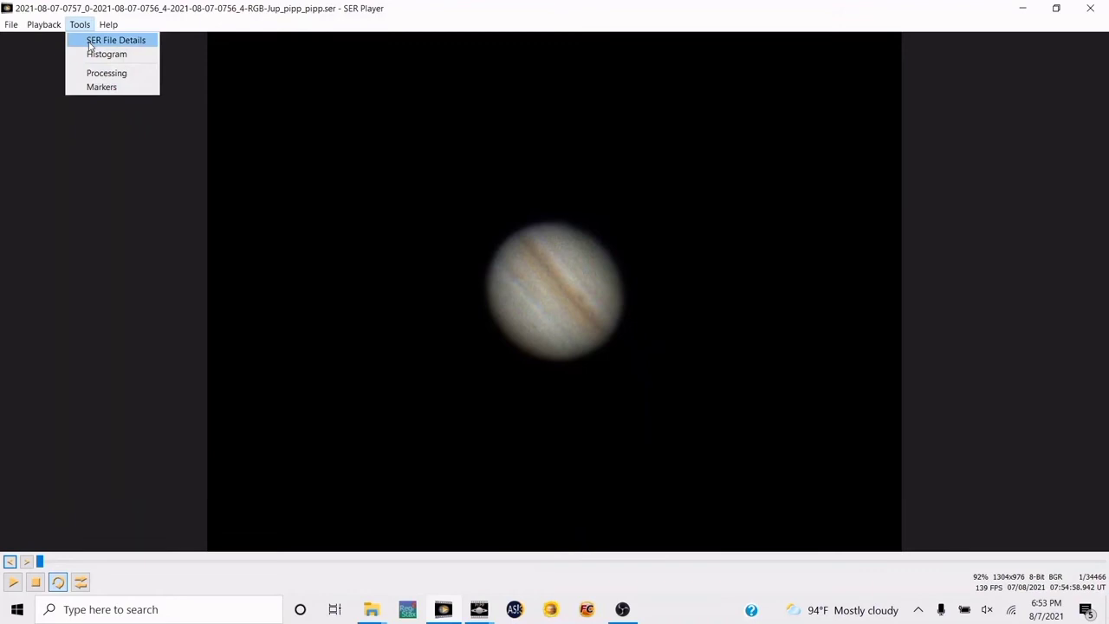
{"action": "left_click", "coordinate": [91, 43]}
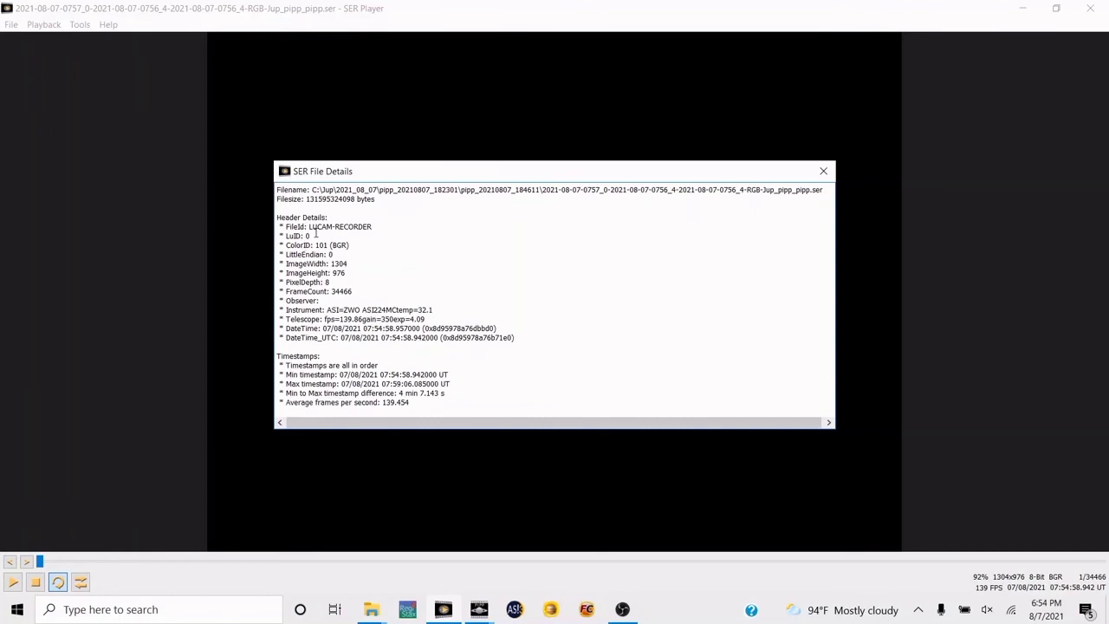
{"action": "left_click", "coordinate": [823, 171]}
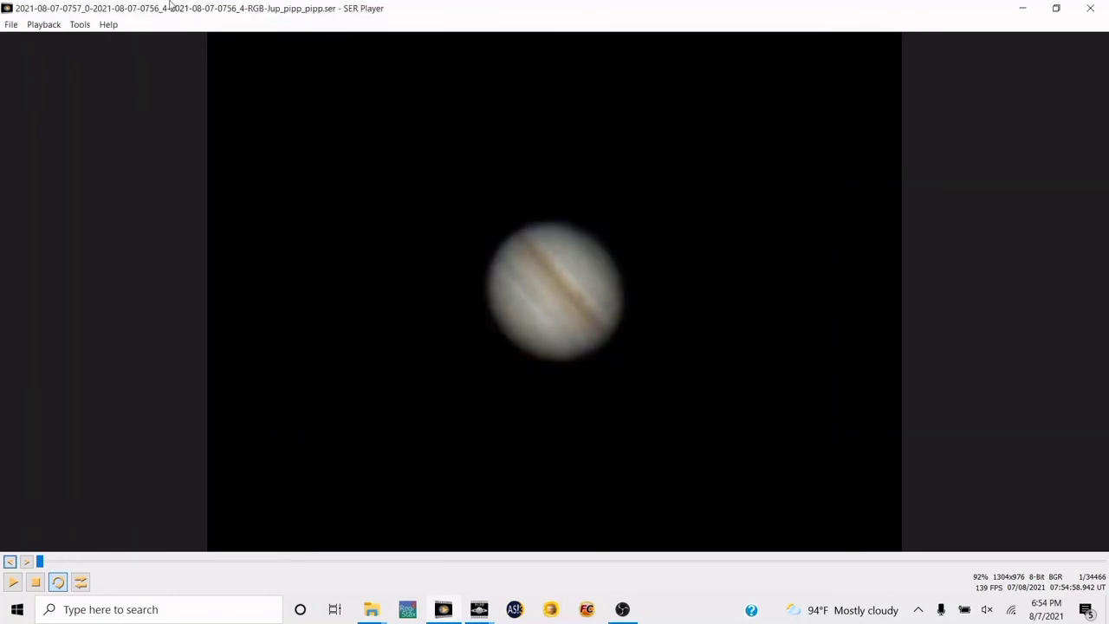
Check SER Player's image processing settings and dismiss them
{"action": "left_click", "coordinate": [79, 25]}
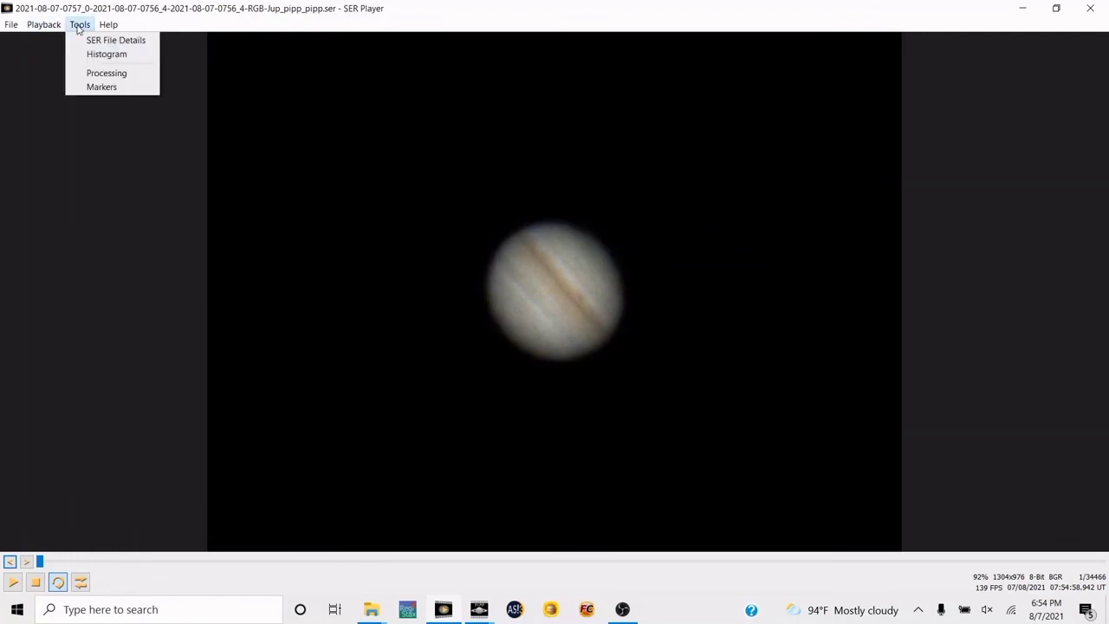
{"action": "left_click", "coordinate": [102, 76]}
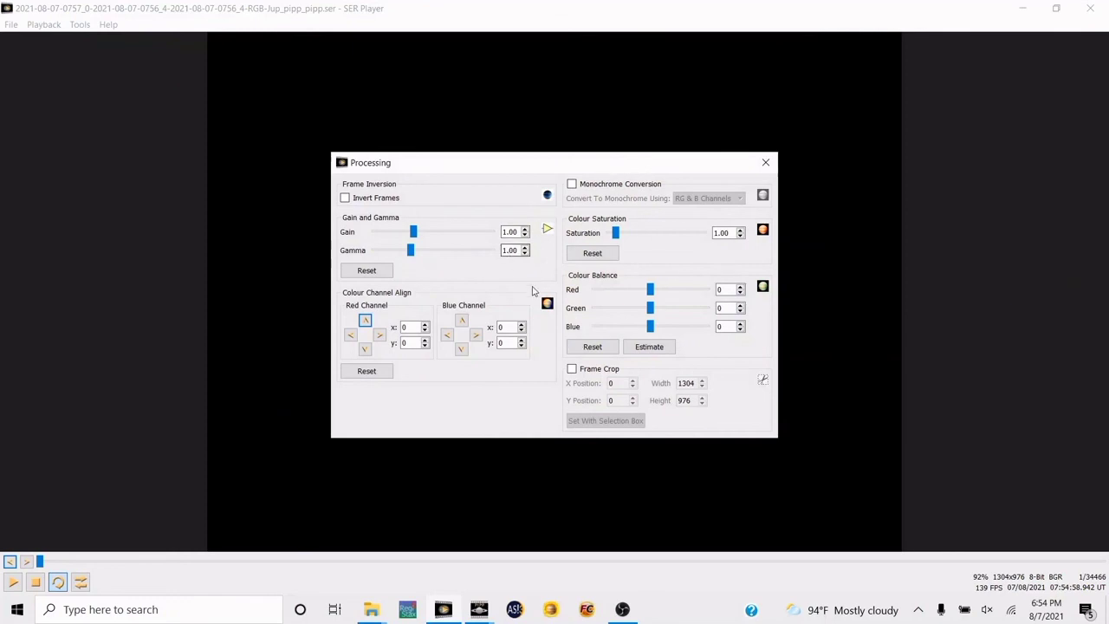
{"action": "left_click", "coordinate": [767, 163]}
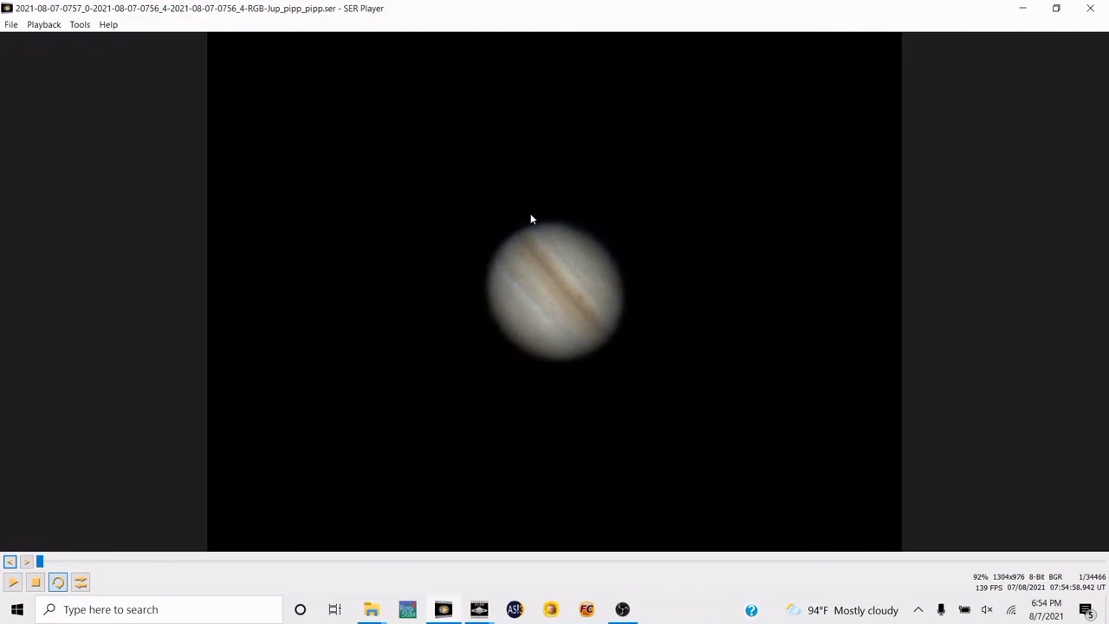
Close SER Player and the output folder, then maximize PIPP's 34,466-frame join report
{"action": "left_click", "coordinate": [1091, 8]}
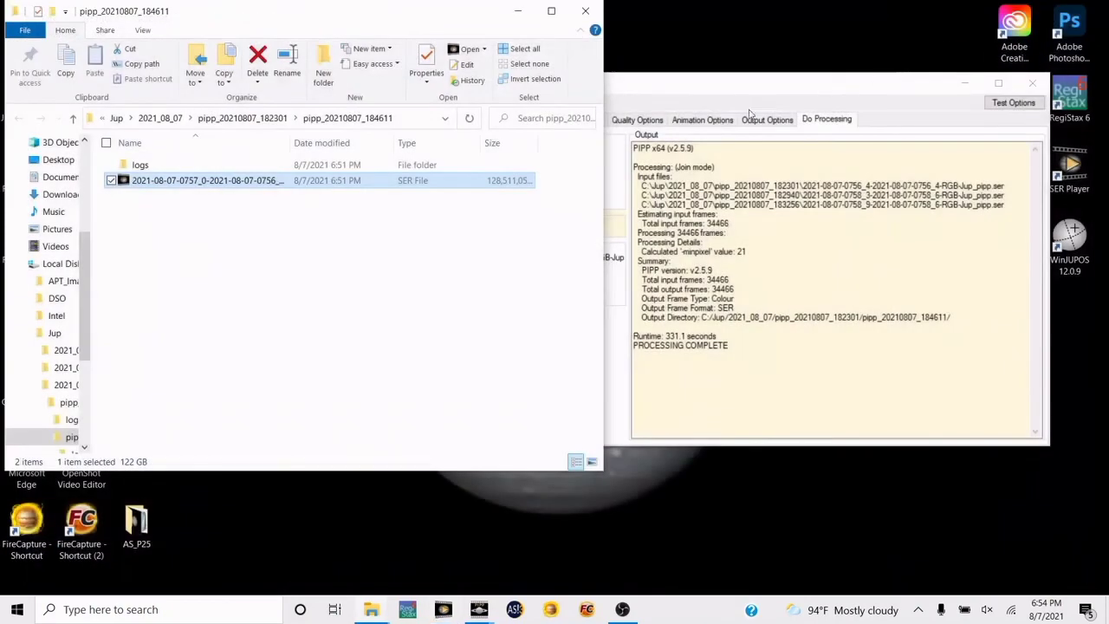
{"action": "left_click", "coordinate": [584, 10]}
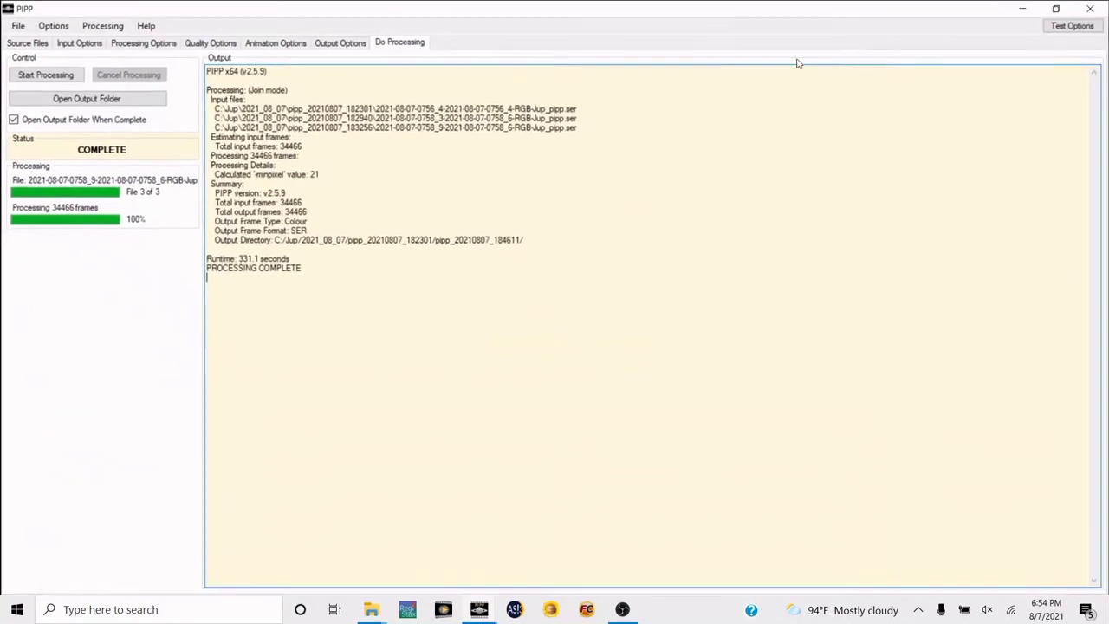
{"action": "left_click", "coordinate": [998, 83]}
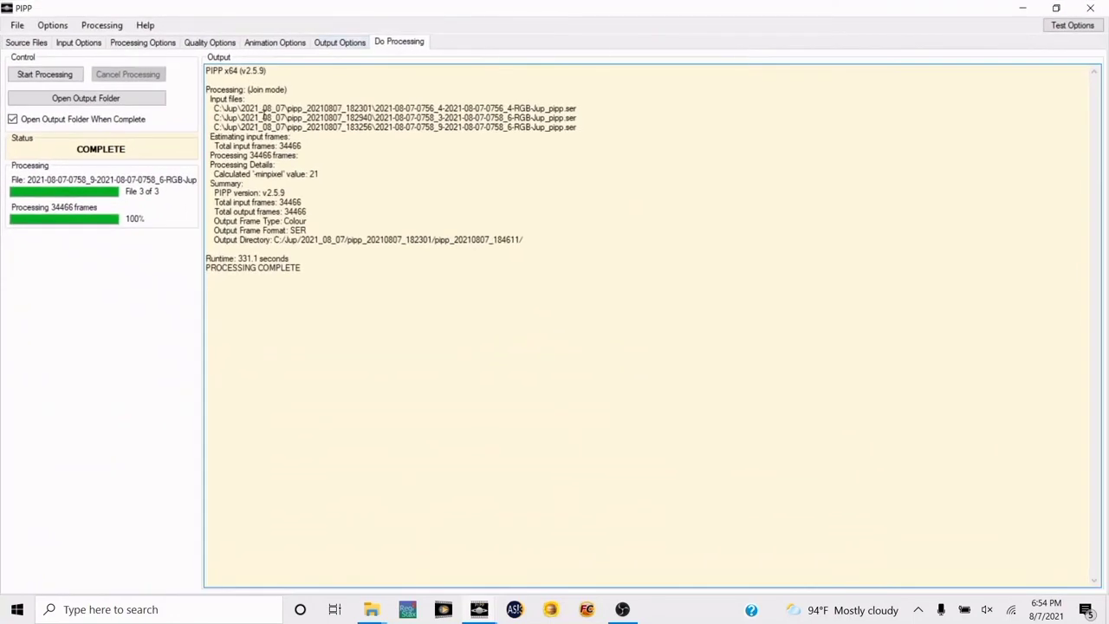